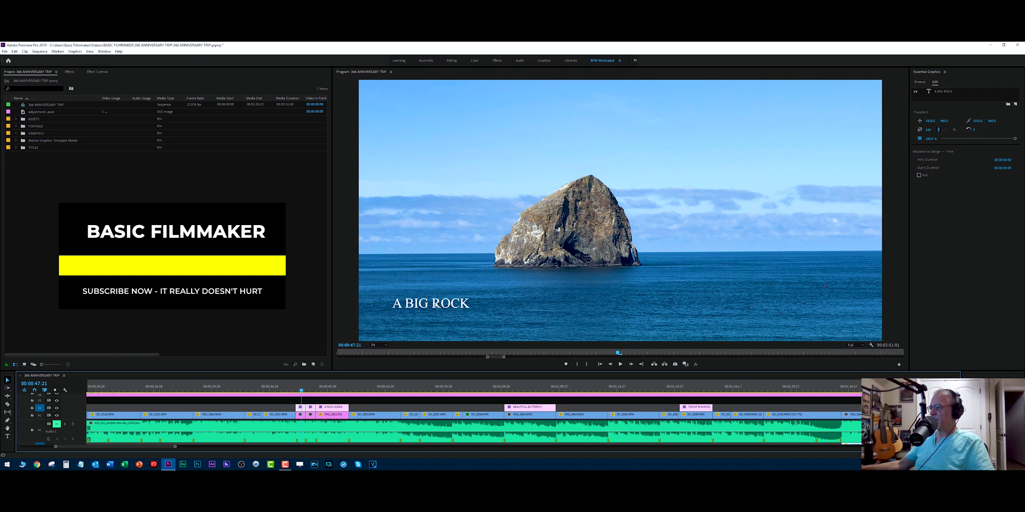
- Step through the ANOTHER BIG ROCK, A NICE OCEAN, BEAUTIFUL BUTTERFLY and TOP OF BIG ROCK shots, ending on A BIG ROCK
key(Down)
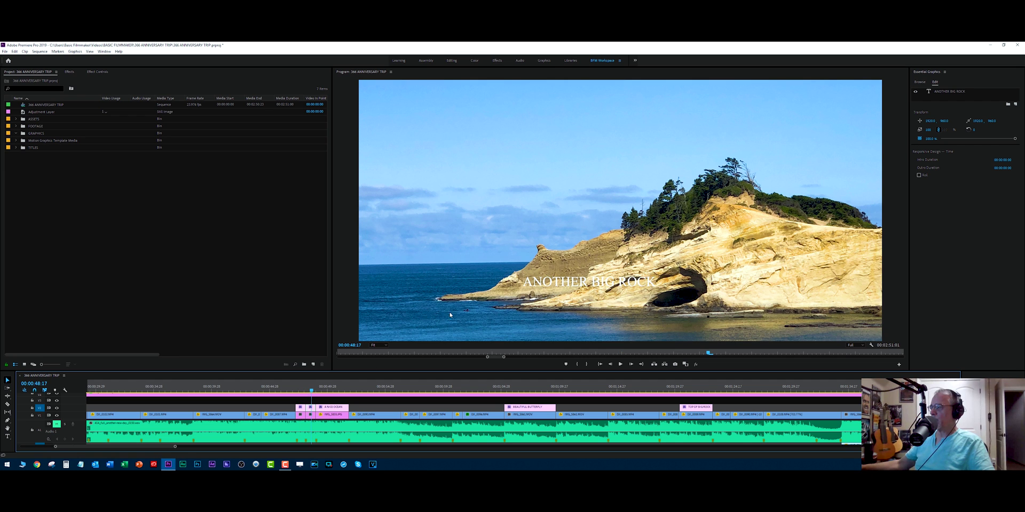
key(Down)
click(530, 385)
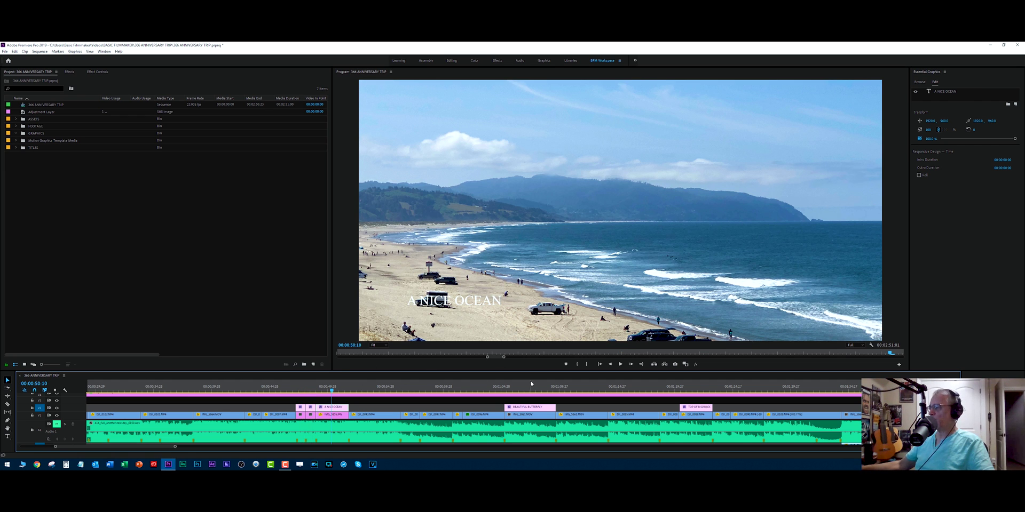
click(697, 386)
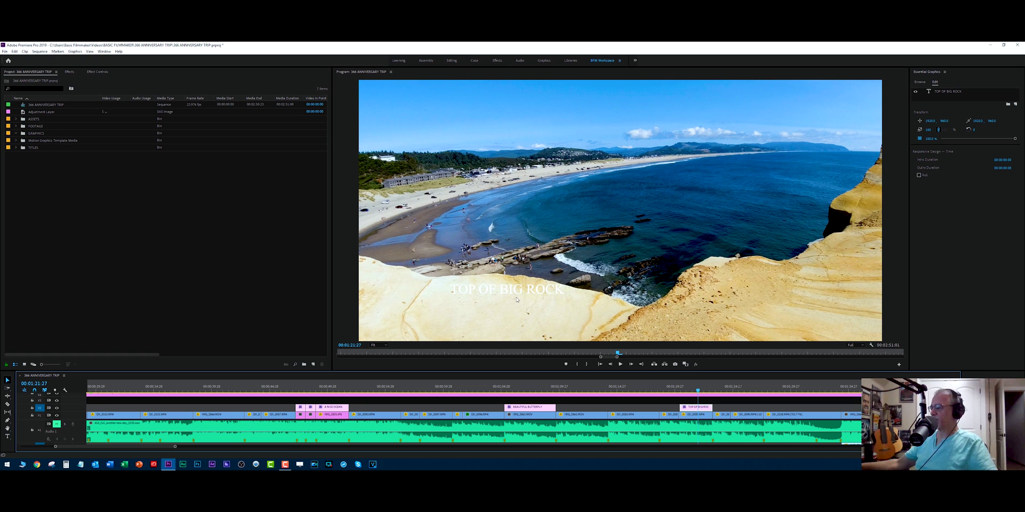
click(303, 390)
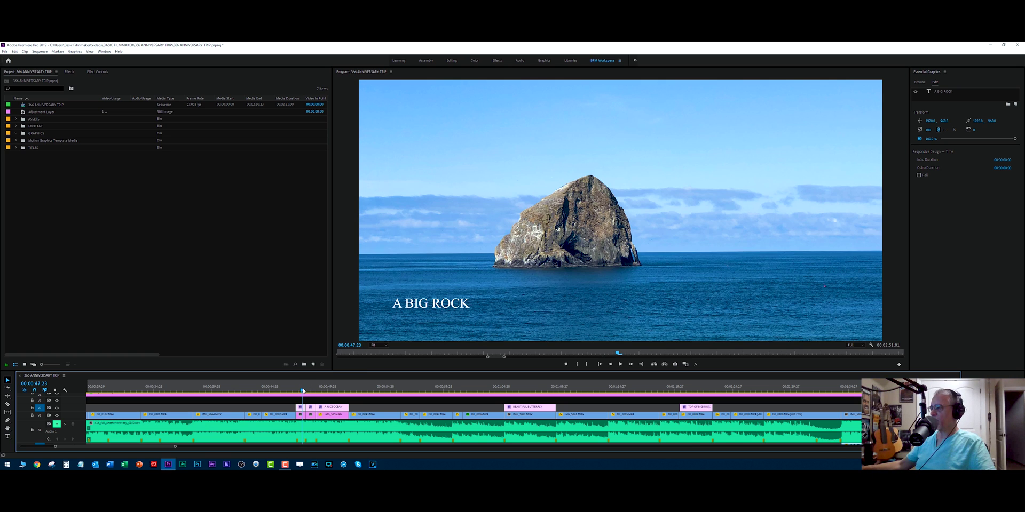
- Move A BIG ROCK up-right, ANOTHER BIG ROCK down-left, and A NICE OCEAN to the upper right
click(426, 308)
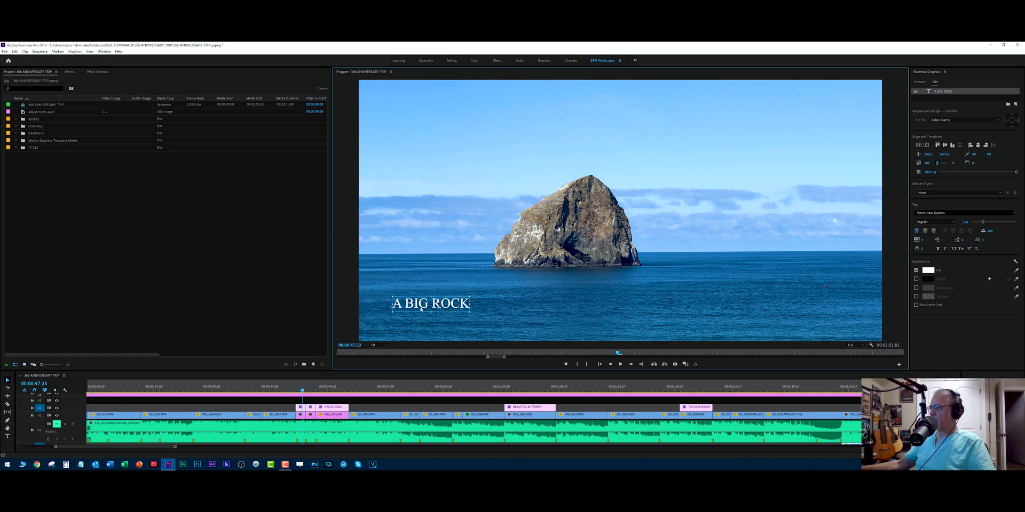
drag(419, 308, 438, 294)
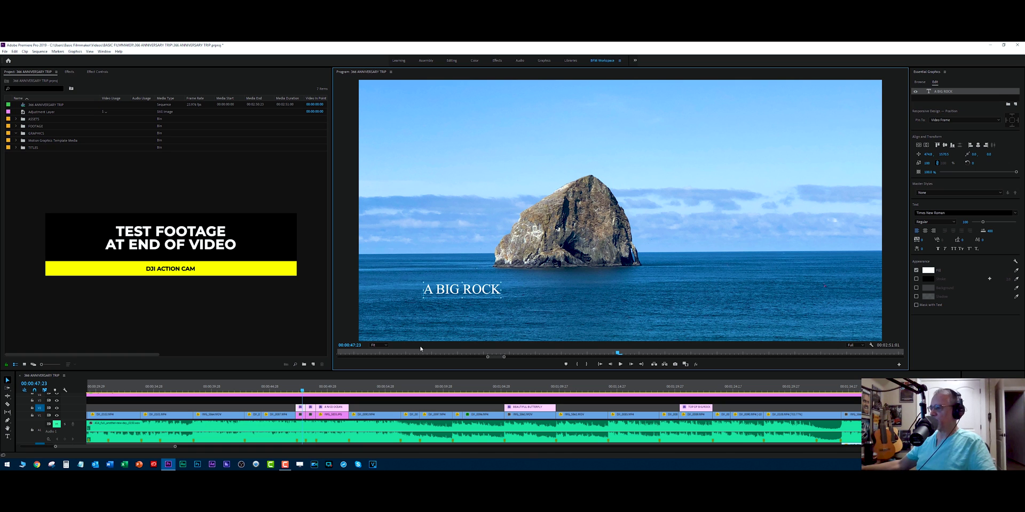
click(309, 396)
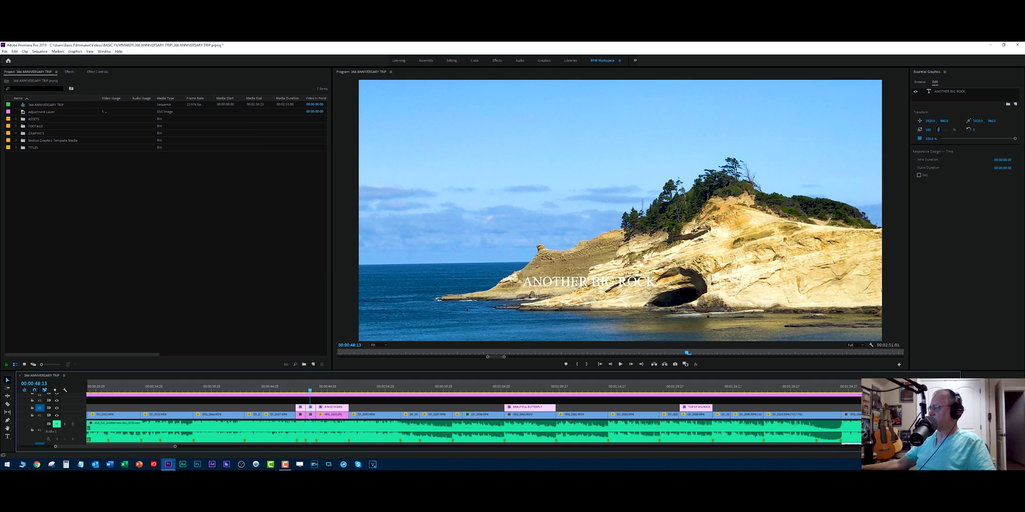
drag(576, 282, 450, 320)
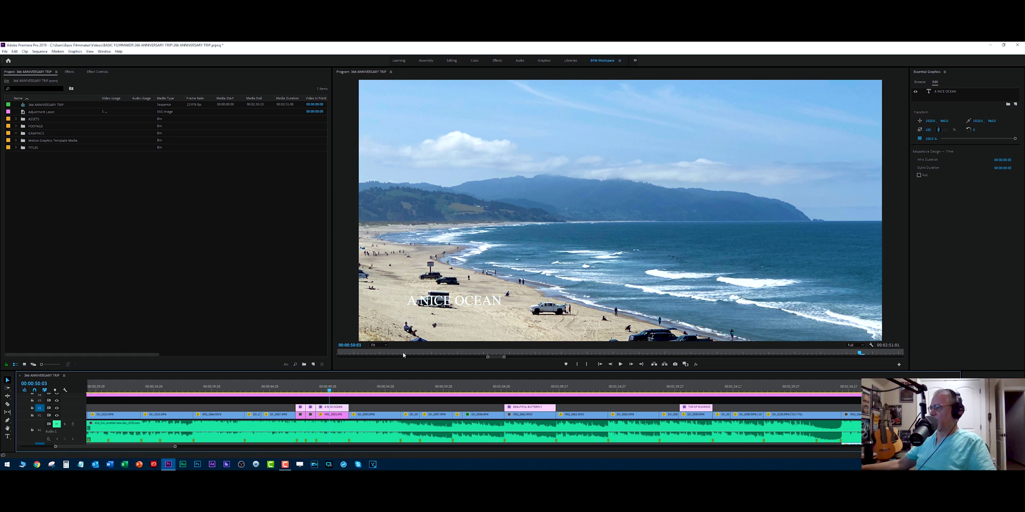
drag(433, 303, 678, 236)
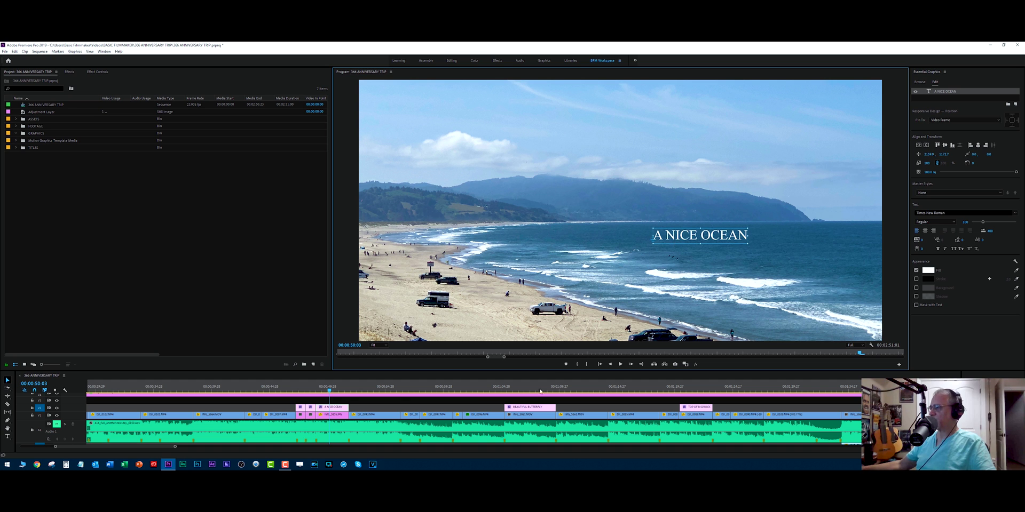
- Shift the BEAUTIFUL BUTTERFLY title left and play the shot to check it
click(525, 390)
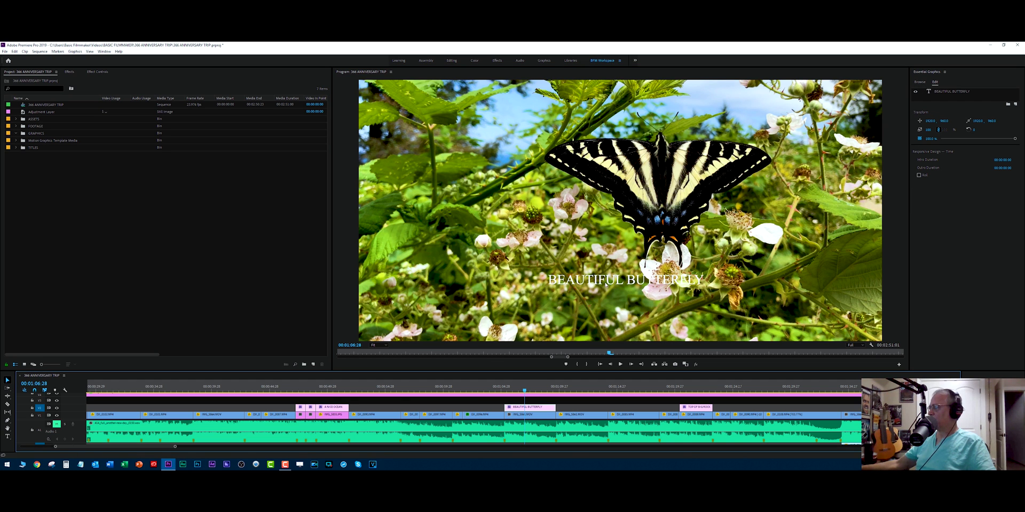
drag(605, 284, 480, 281)
click(523, 391)
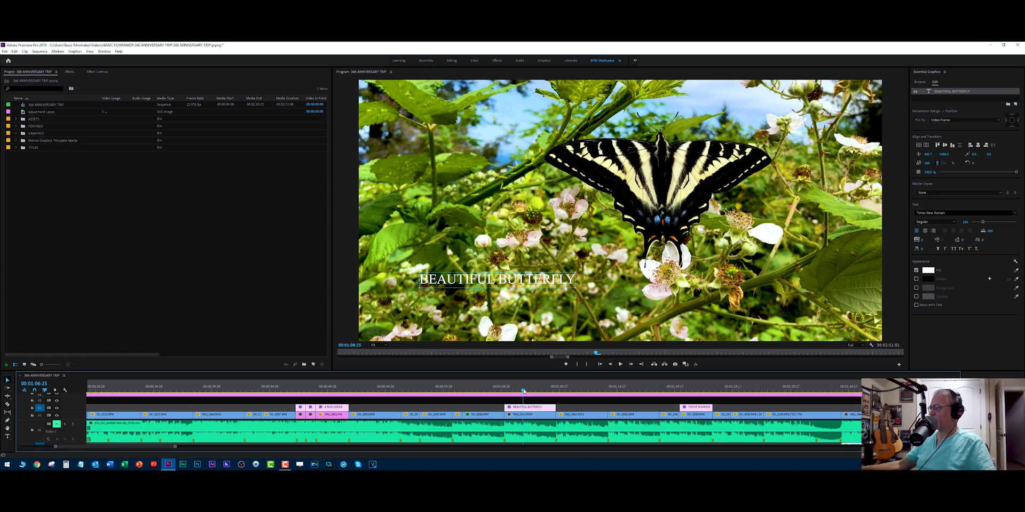
key(space)
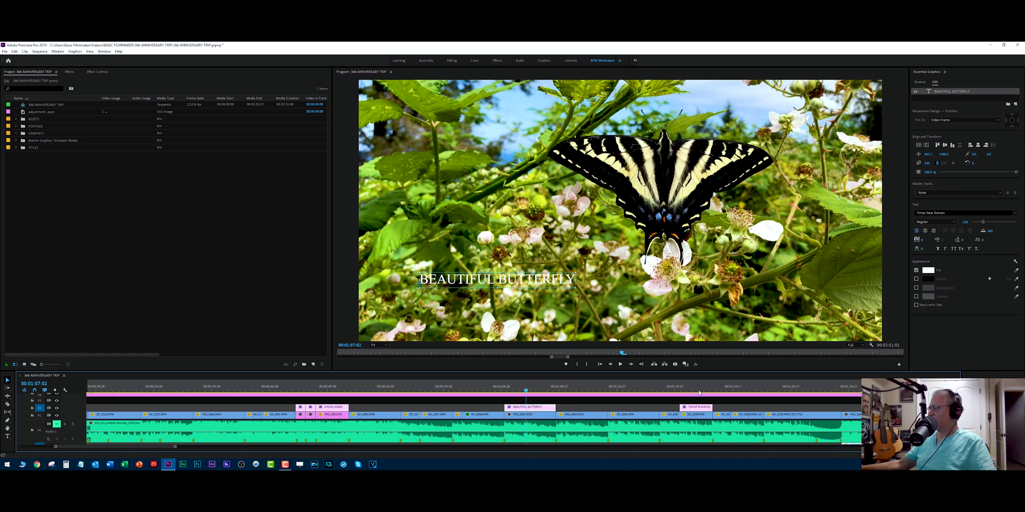
- Drag the TOP OF BIG ROCK title up over the water to the upper right
click(694, 407)
click(690, 389)
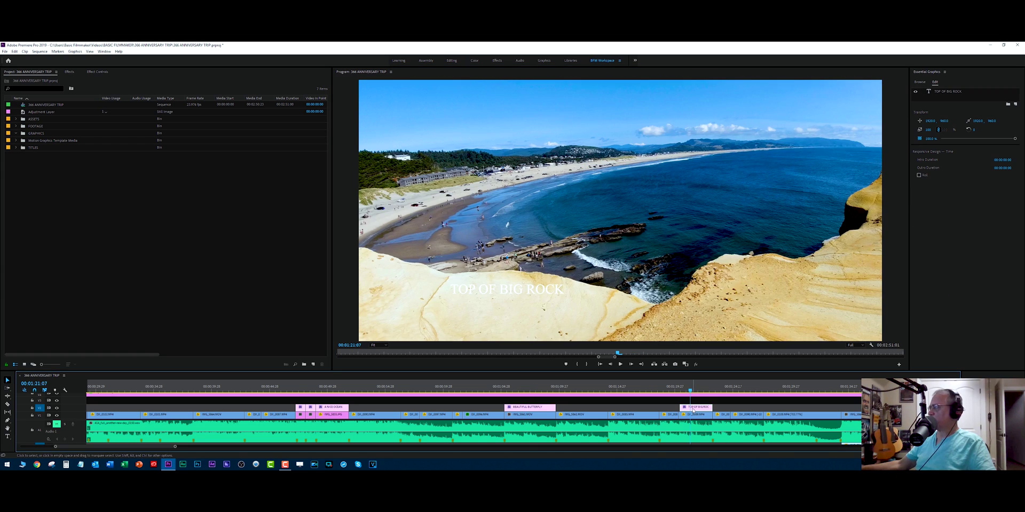
click(522, 277)
drag(523, 277, 724, 195)
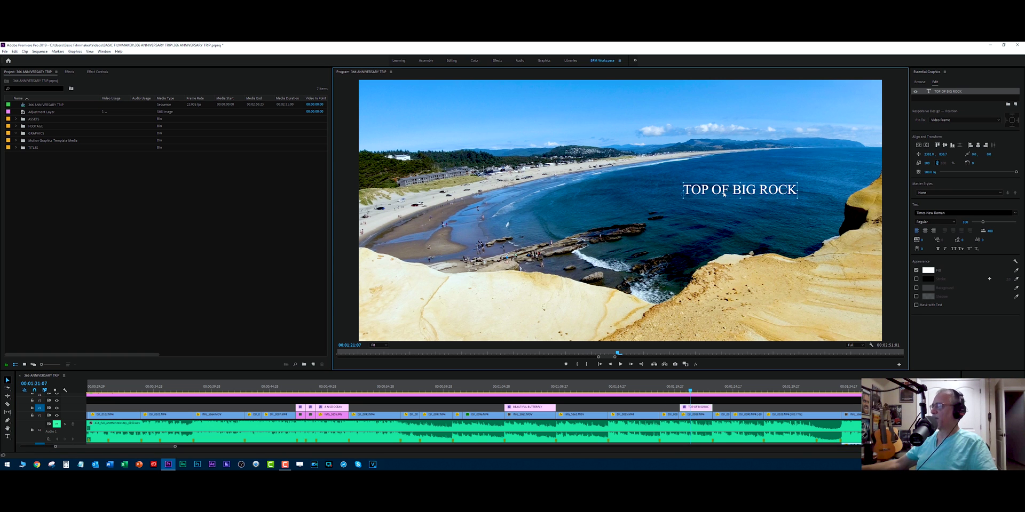
click(302, 388)
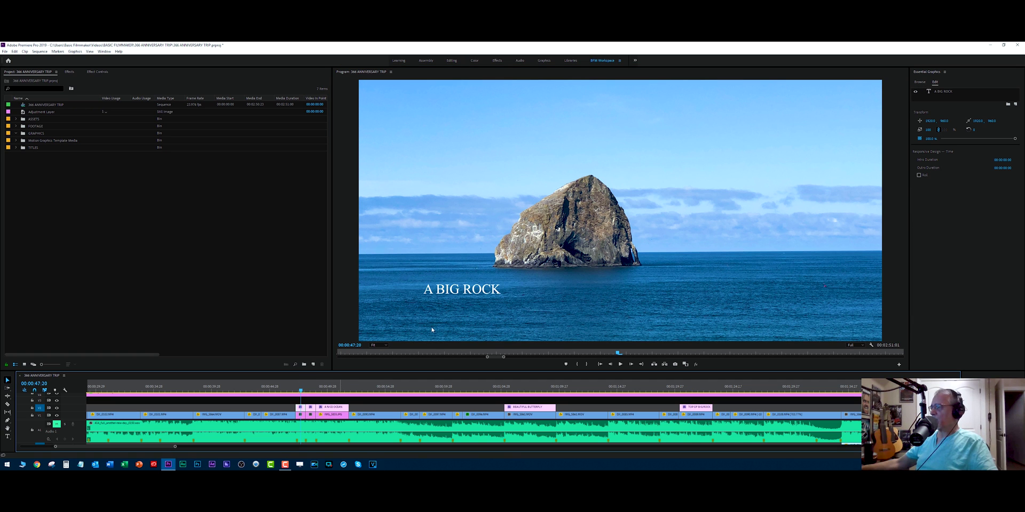
- Search fonts for 'mont' and switch the A BIG ROCK title from Times New Roman to Montserrat SemiBold
click(459, 293)
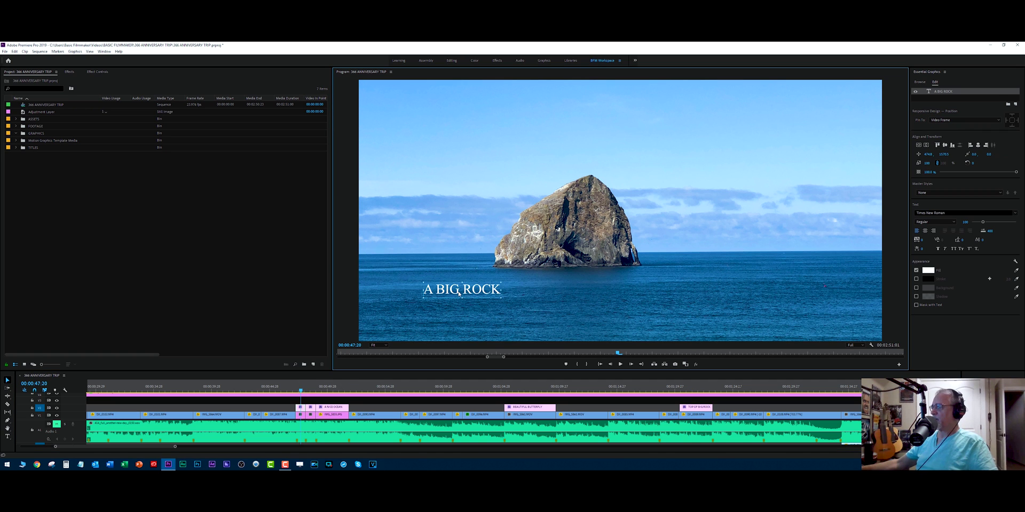
click(950, 213)
text(mo)
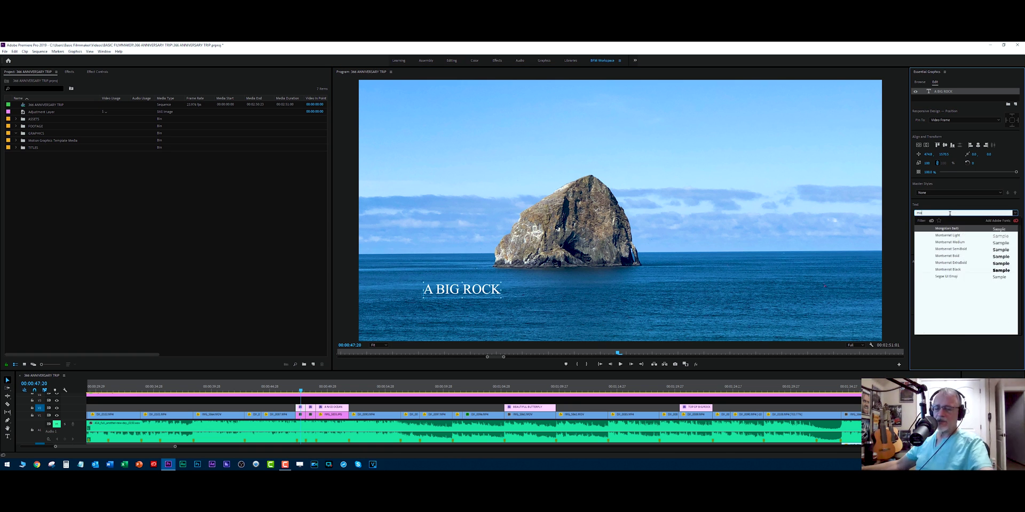
text(nt)
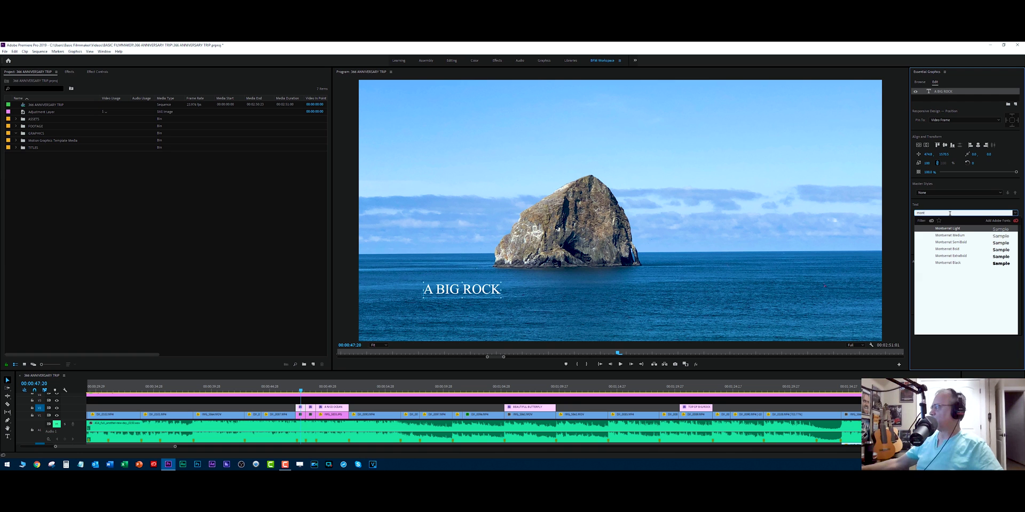
click(956, 242)
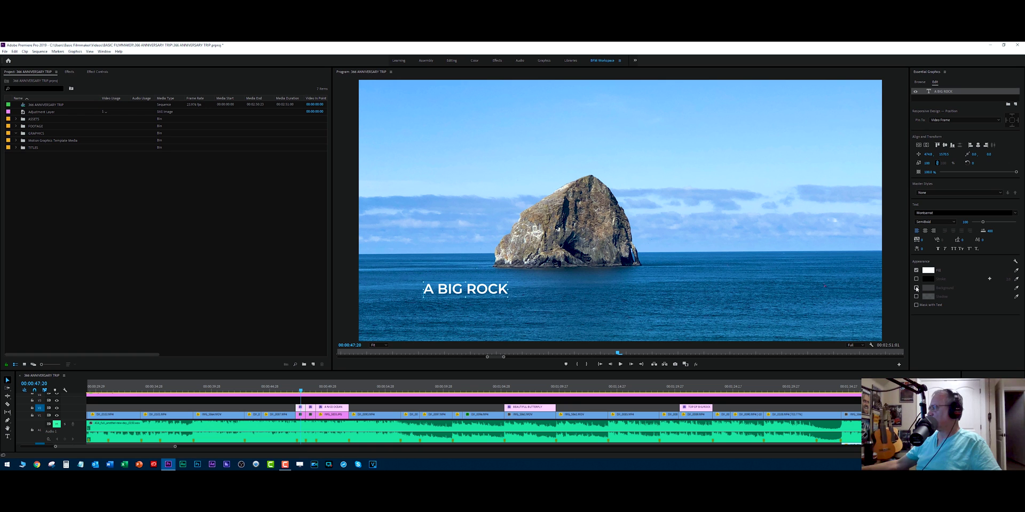
- Change the A BIG ROCK text fill from white to a strong bright yellow
click(927, 270)
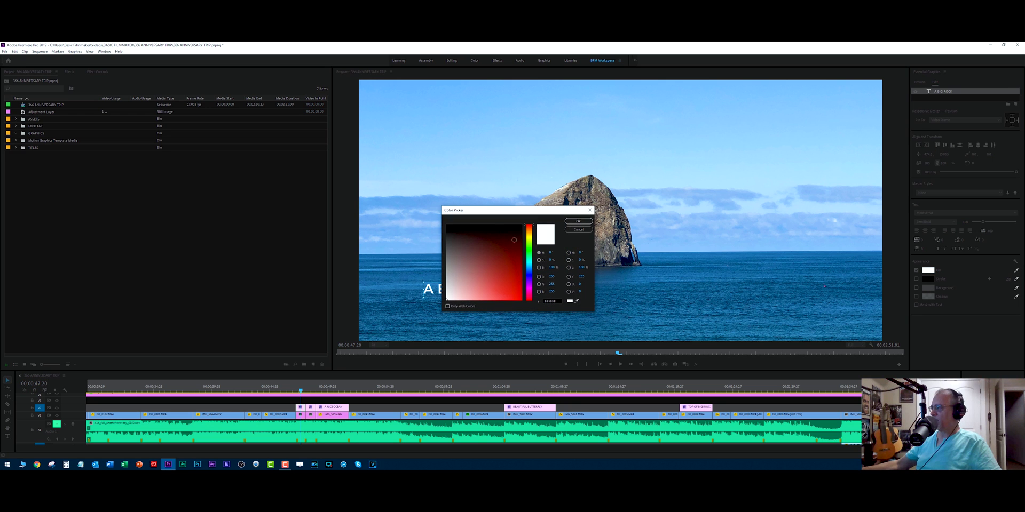
click(529, 239)
click(508, 290)
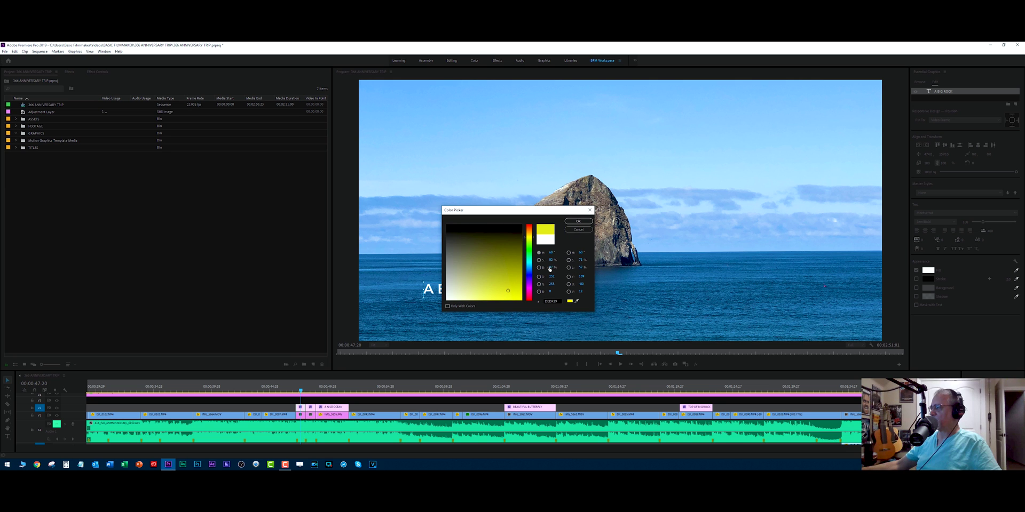
click(577, 222)
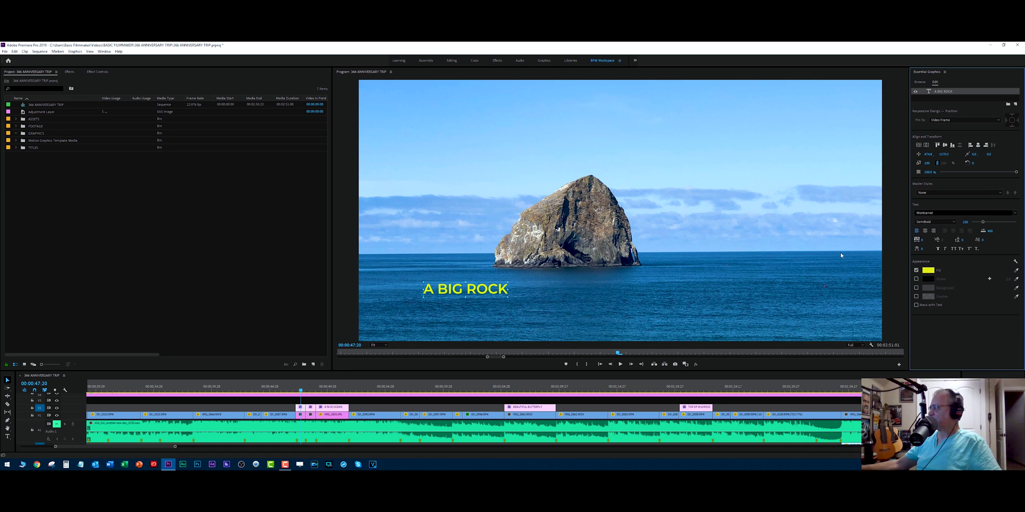
click(929, 272)
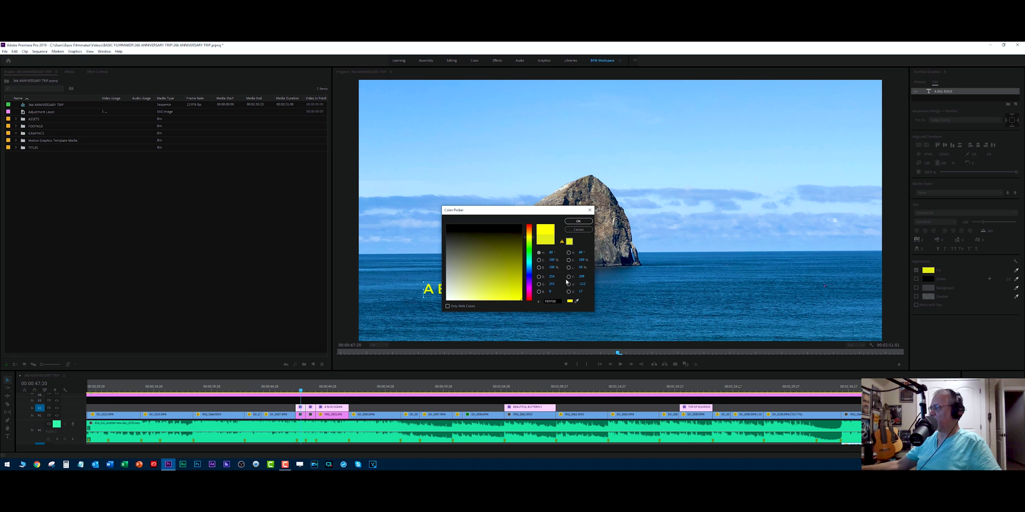
click(577, 221)
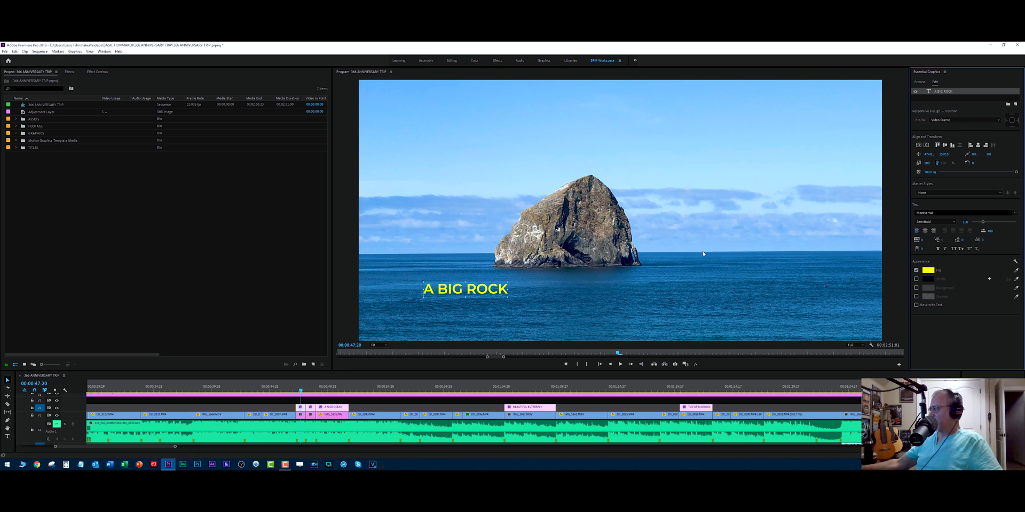
- Add a drop shadow to A BIG ROCK, undo a trial 39 stroke back to 2.0, and nudge the title
click(916, 297)
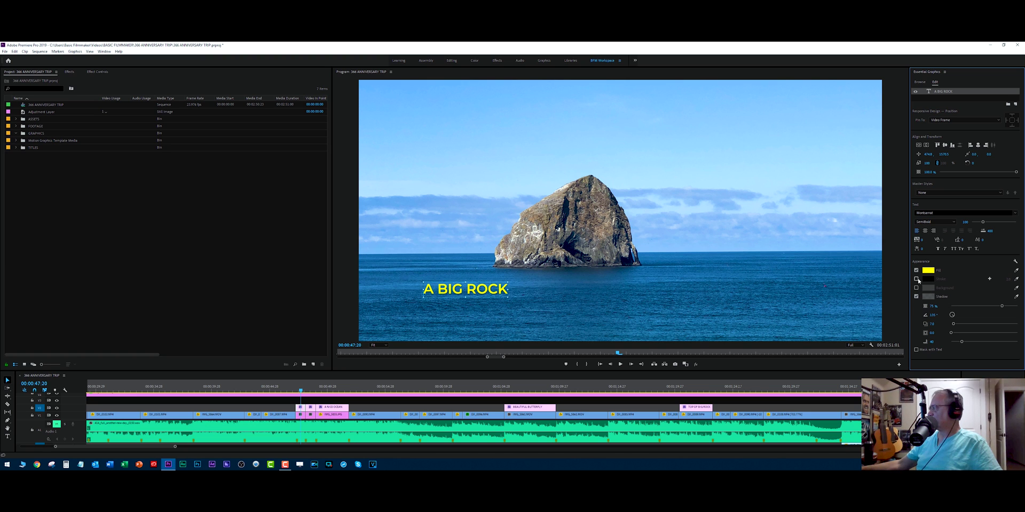
click(916, 279)
drag(1007, 279, 1022, 279)
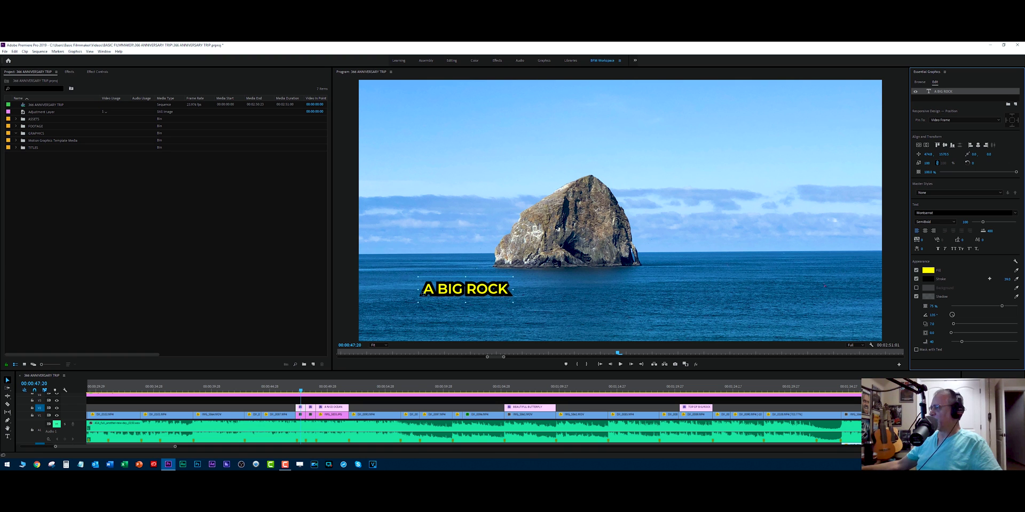
key(ctrl+z)
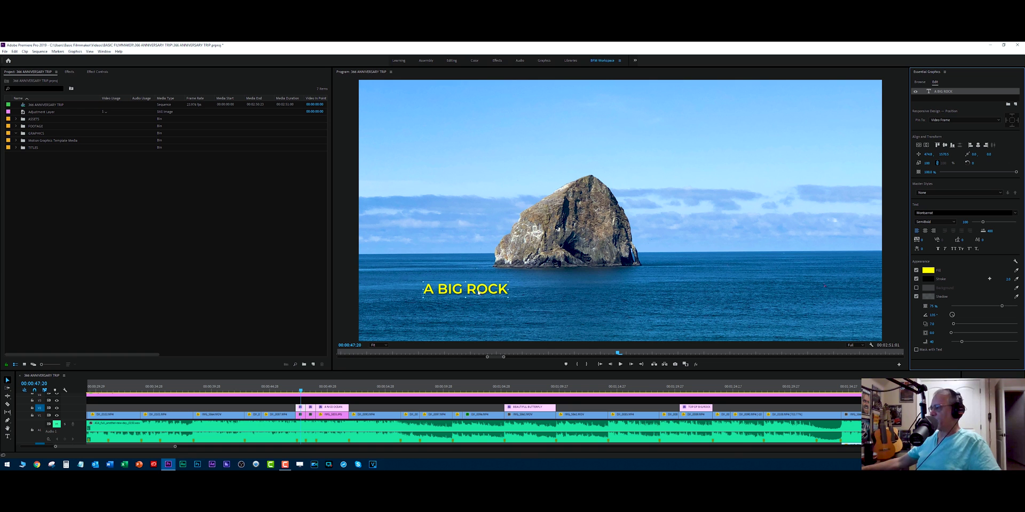
mouse_move(491, 292)
mouse_down()
mouse_move(518, 300)
mouse_move(457, 295)
mouse_up()
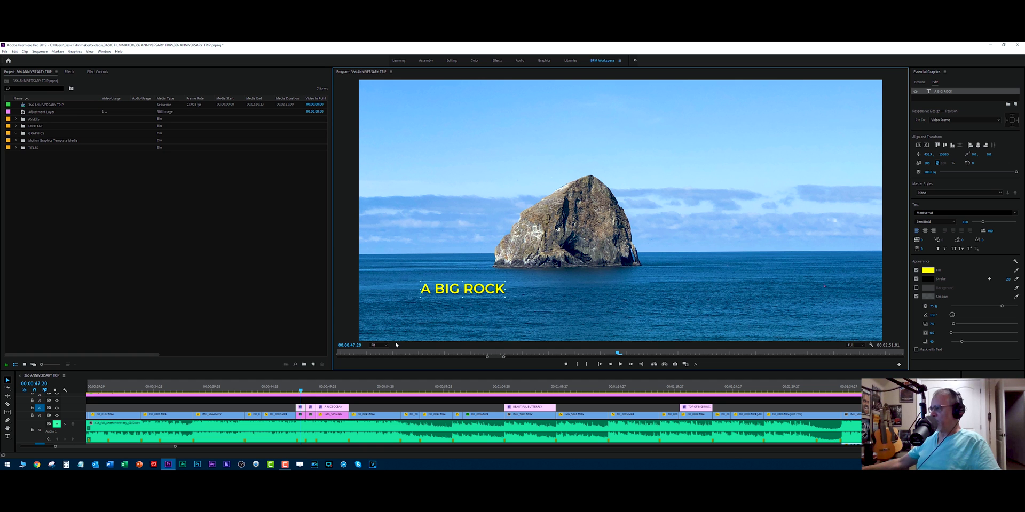
click(311, 390)
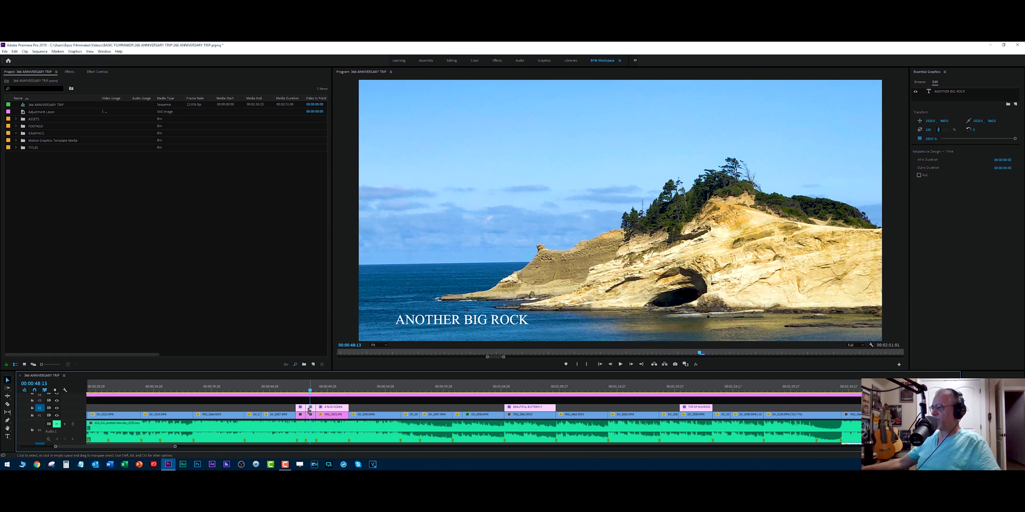
- Inspect the white Times New Roman ANOTHER BIG ROCK title's settings, then return to the A BIG ROCK shot
click(437, 323)
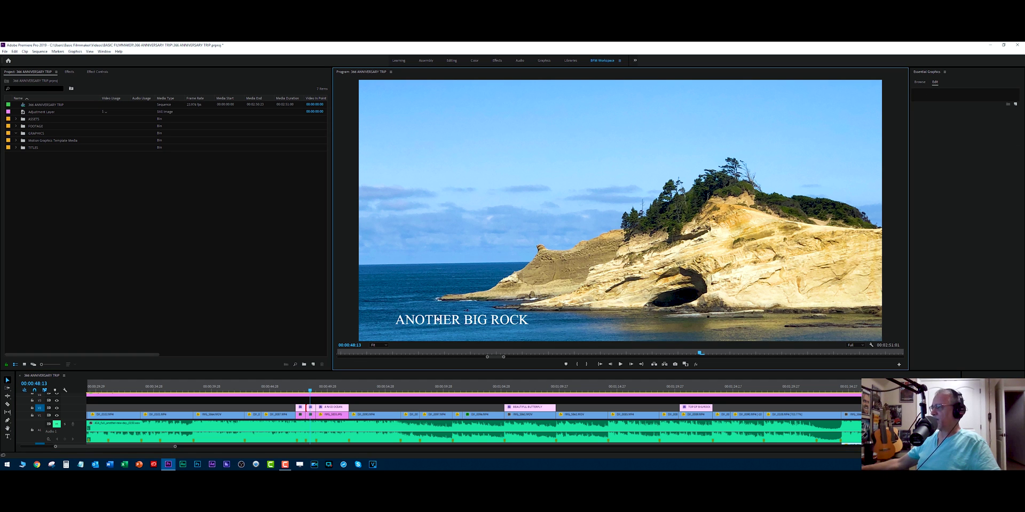
click(435, 323)
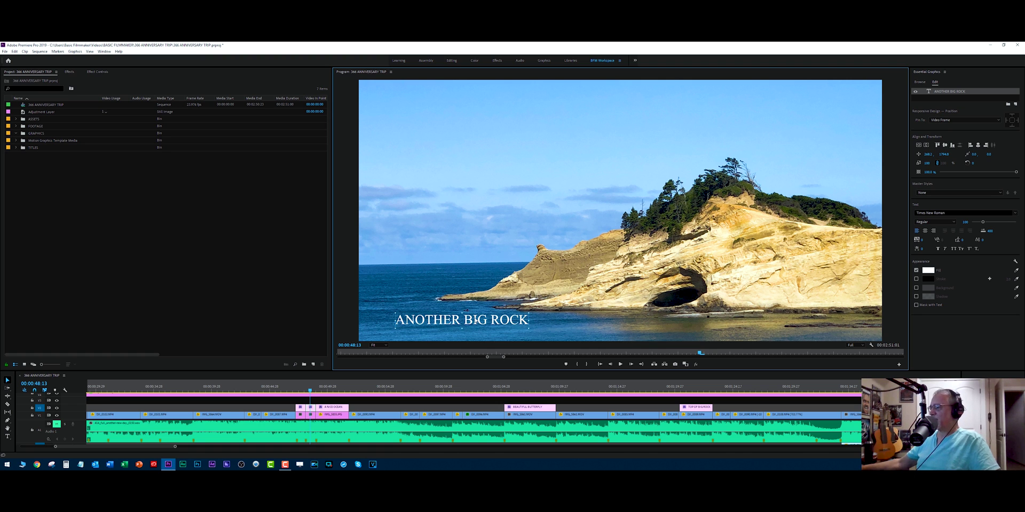
key(Up)
key(Up)
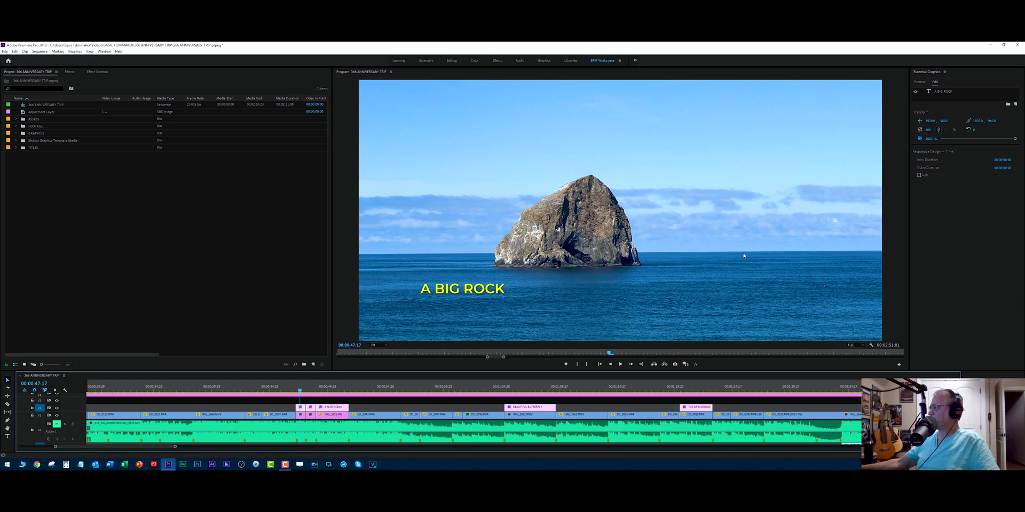
- Save the A BIG ROCK layer's yellow Montserrat look as a master text style named YELLOW TEXT
click(949, 92)
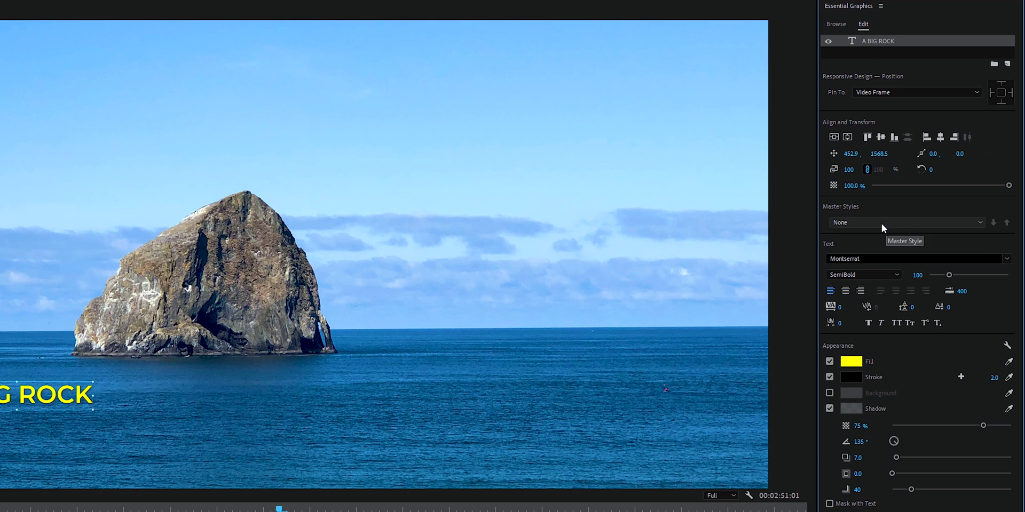
click(944, 193)
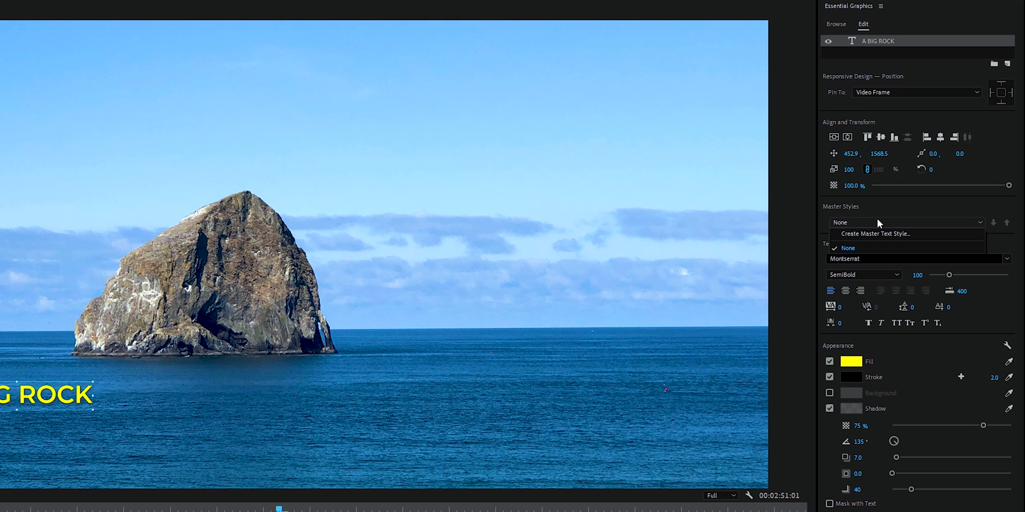
click(882, 213)
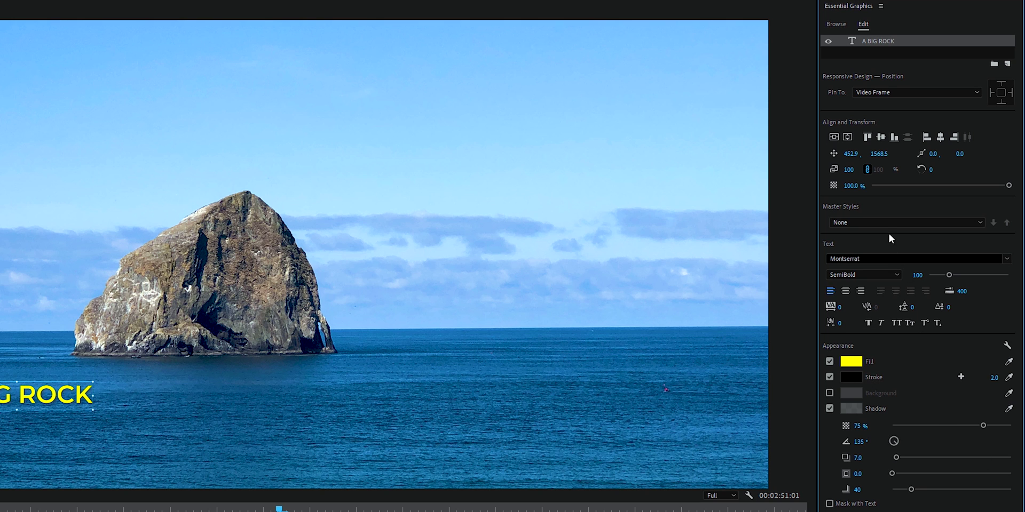
click(876, 224)
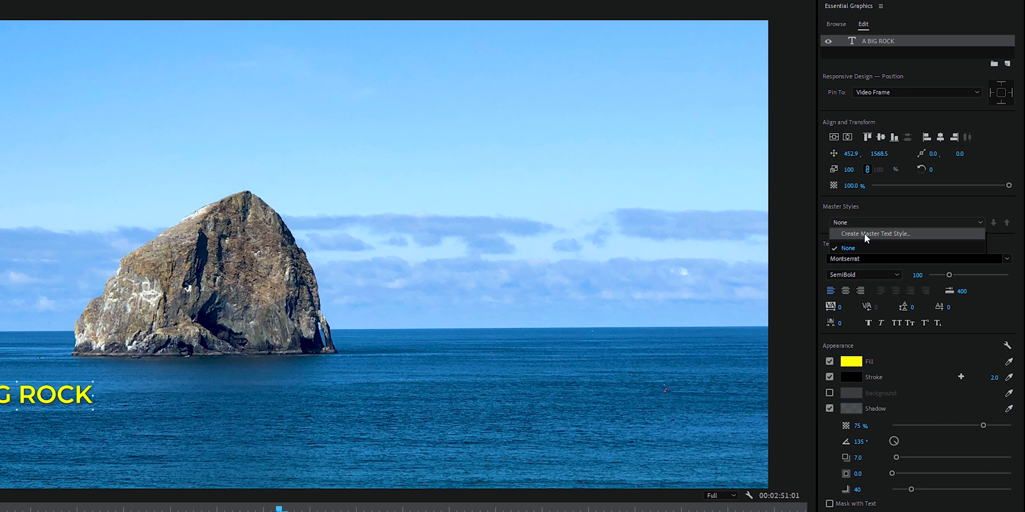
click(863, 236)
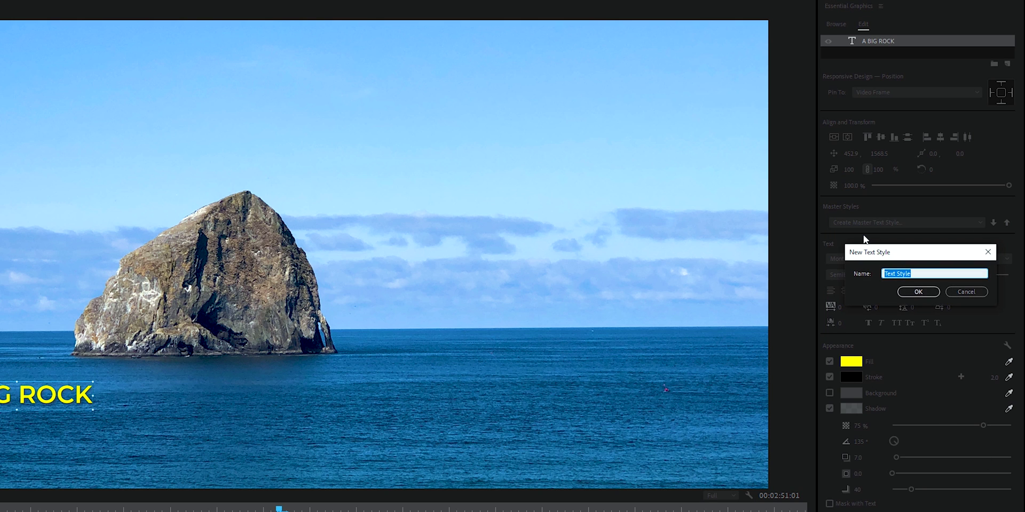
click(921, 274)
drag(920, 274, 848, 274)
text(Y)
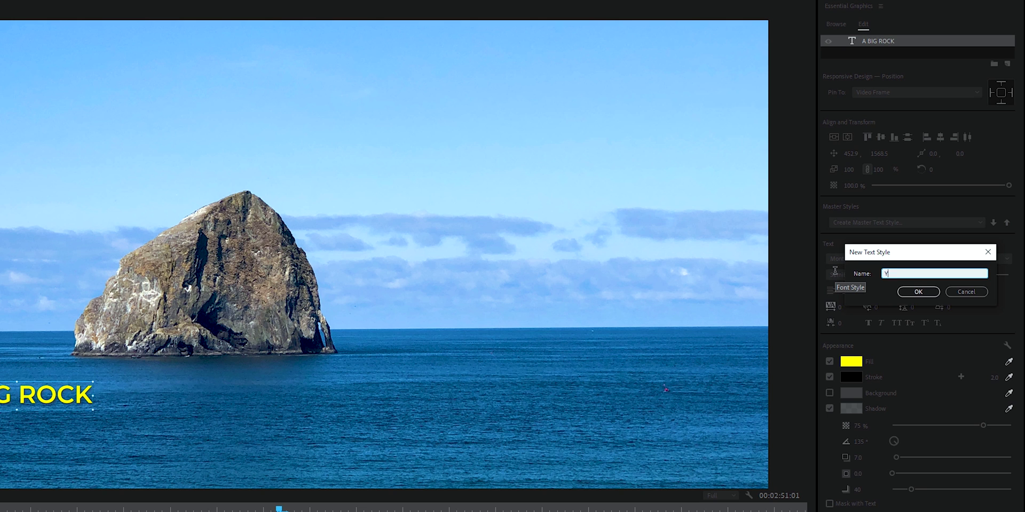
text(ELLOW TEXT)
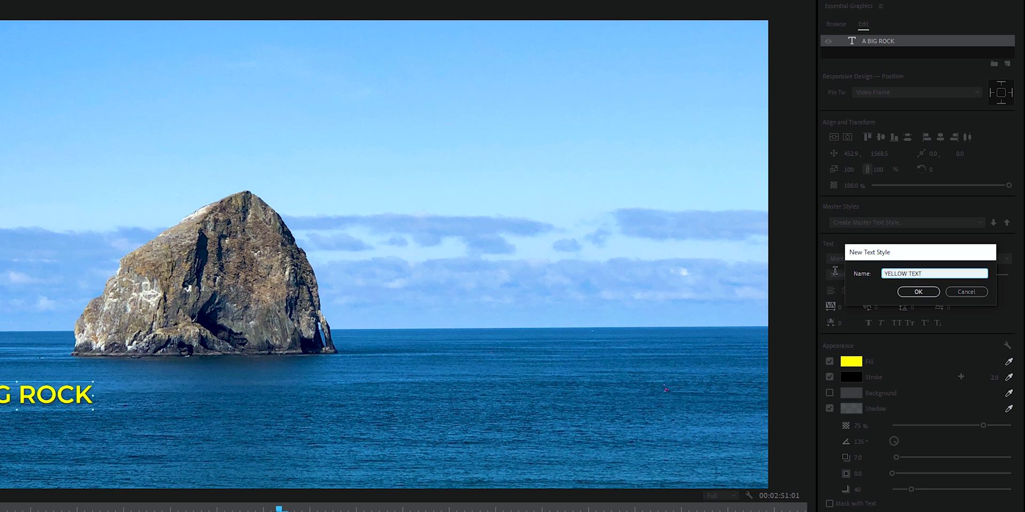
key(Return)
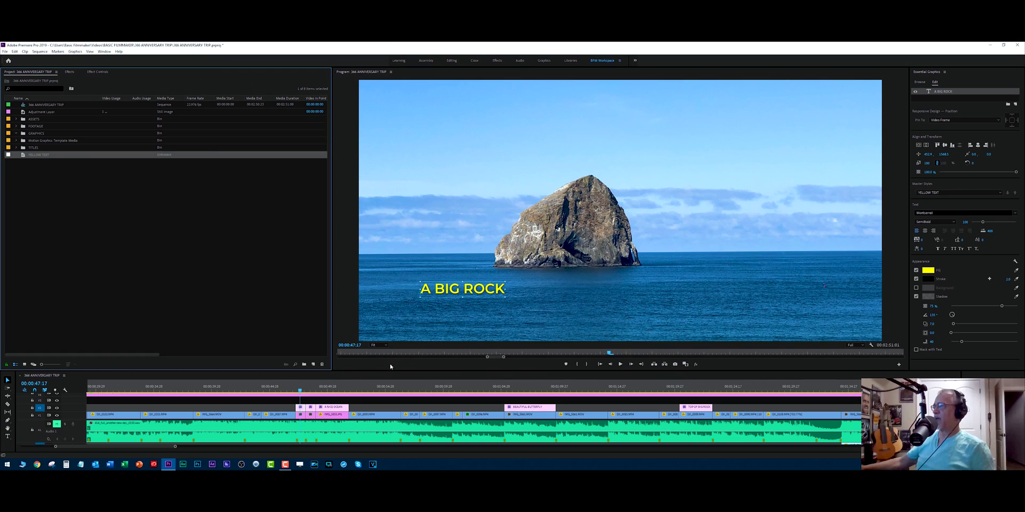
click(310, 390)
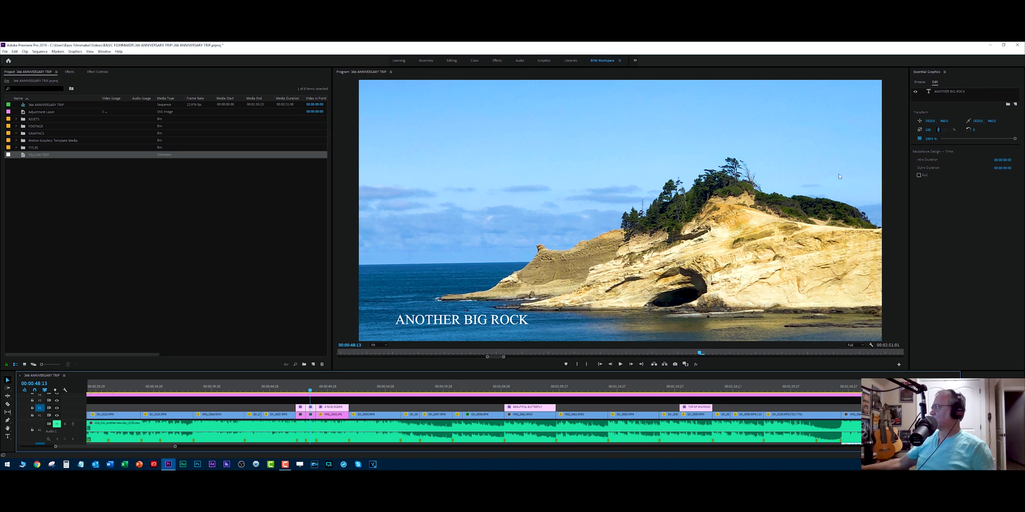
click(950, 91)
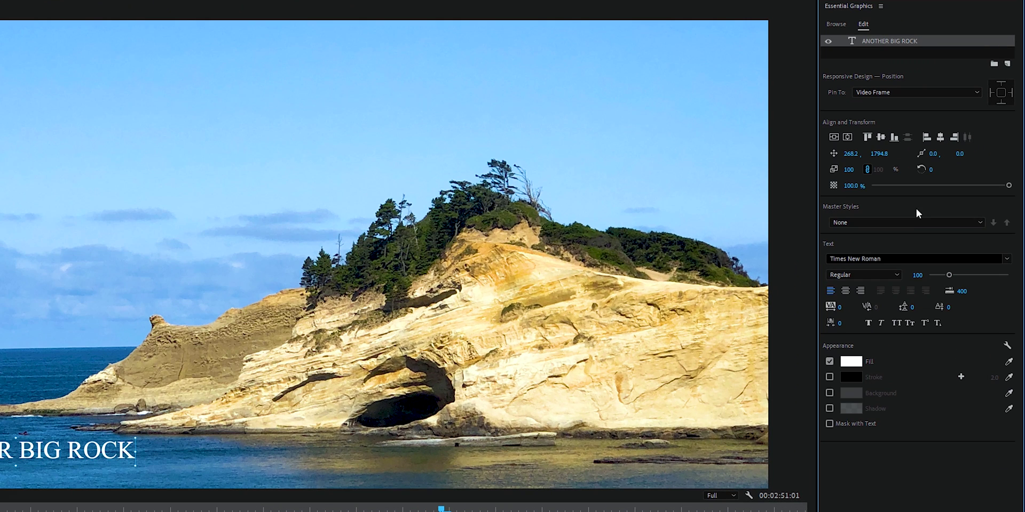
click(889, 224)
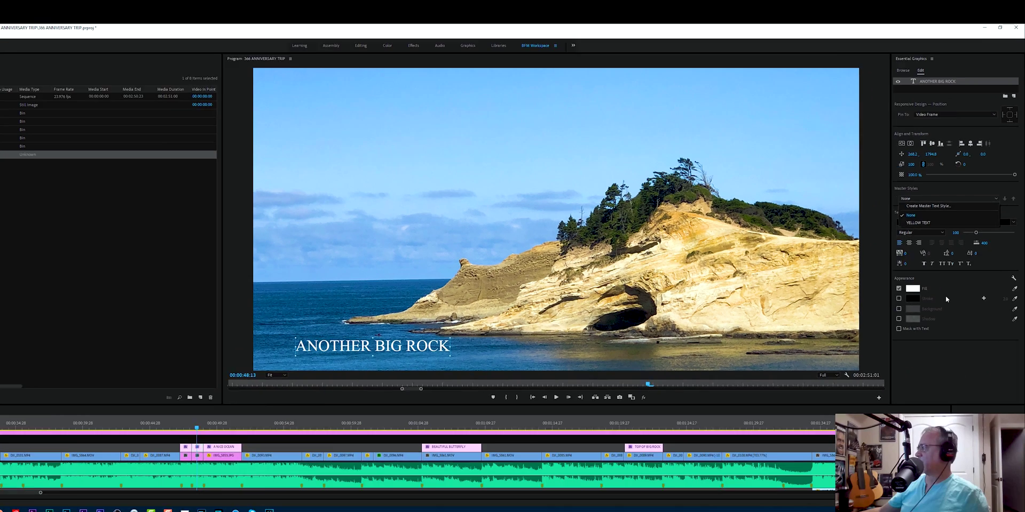
key(Escape)
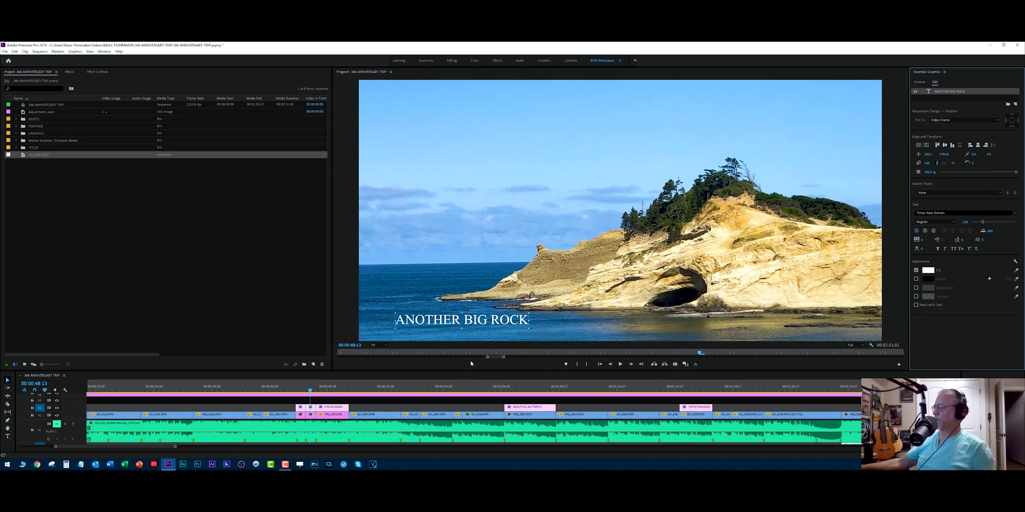
click(330, 388)
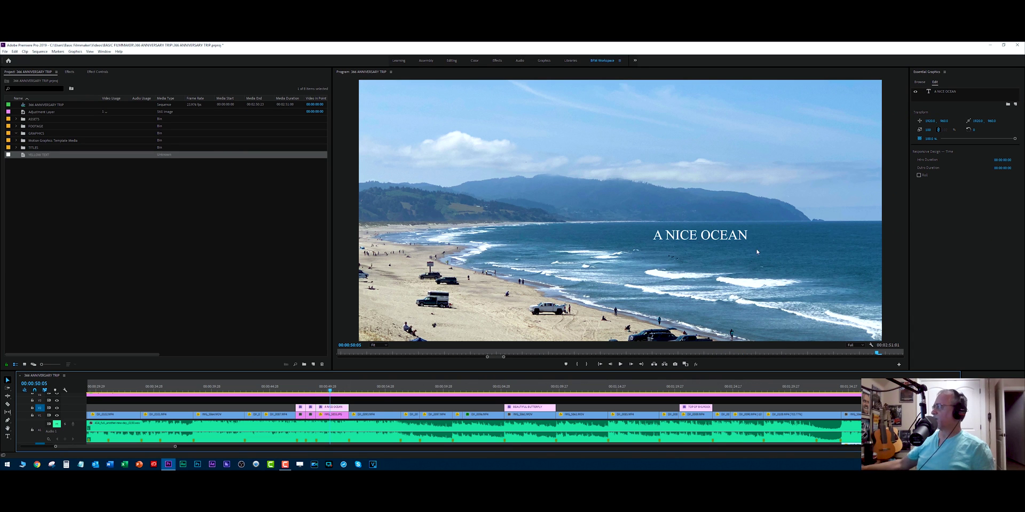
click(944, 92)
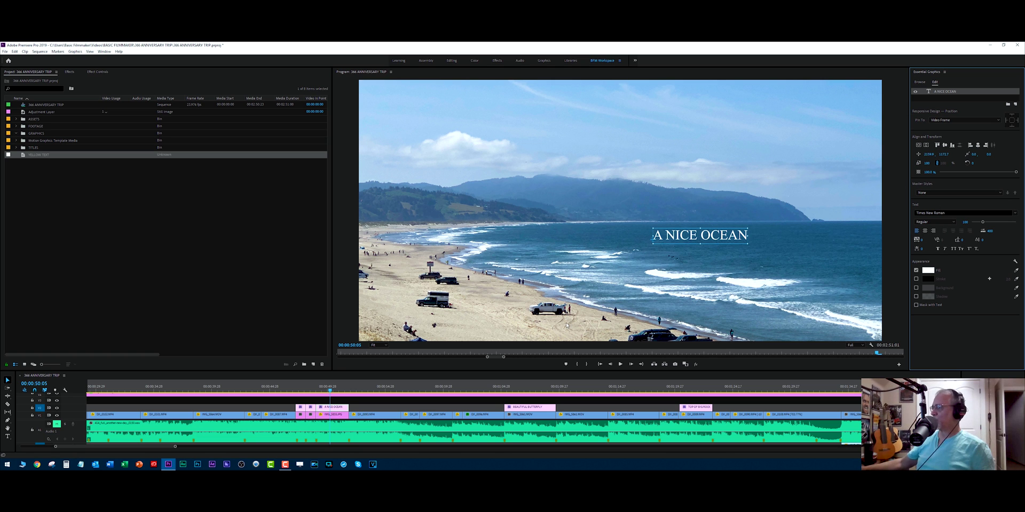
click(301, 391)
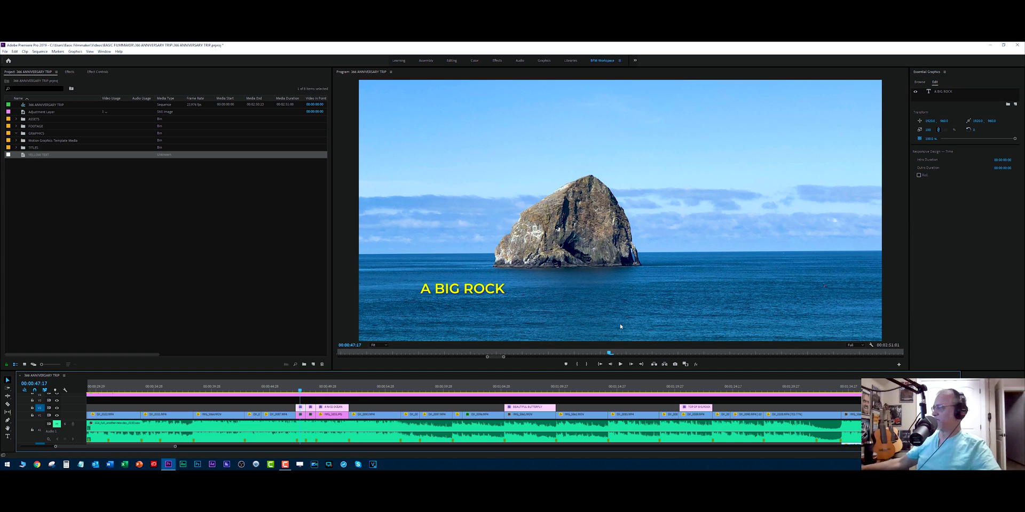
- Create a master text style named YELLOW TREXT from the A BIG ROCK text layer
click(942, 92)
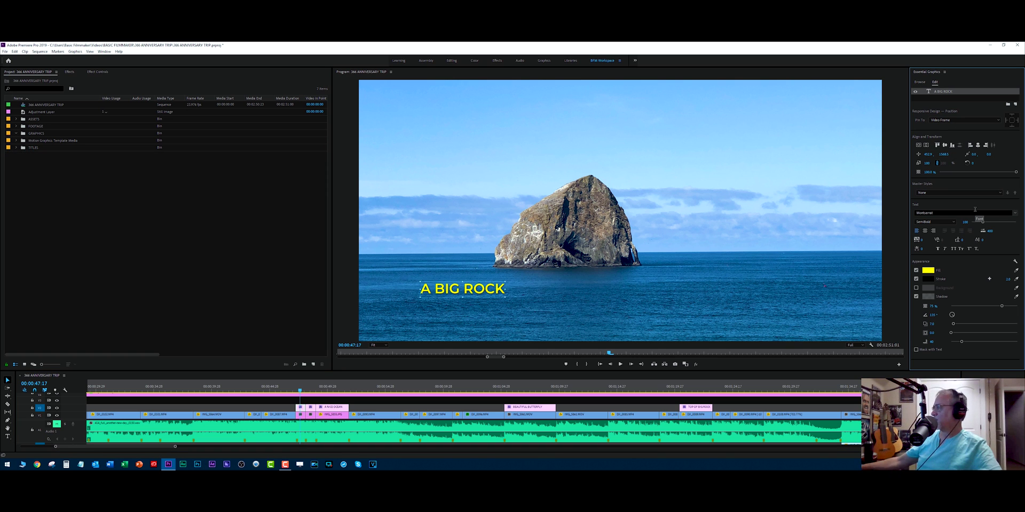
click(938, 195)
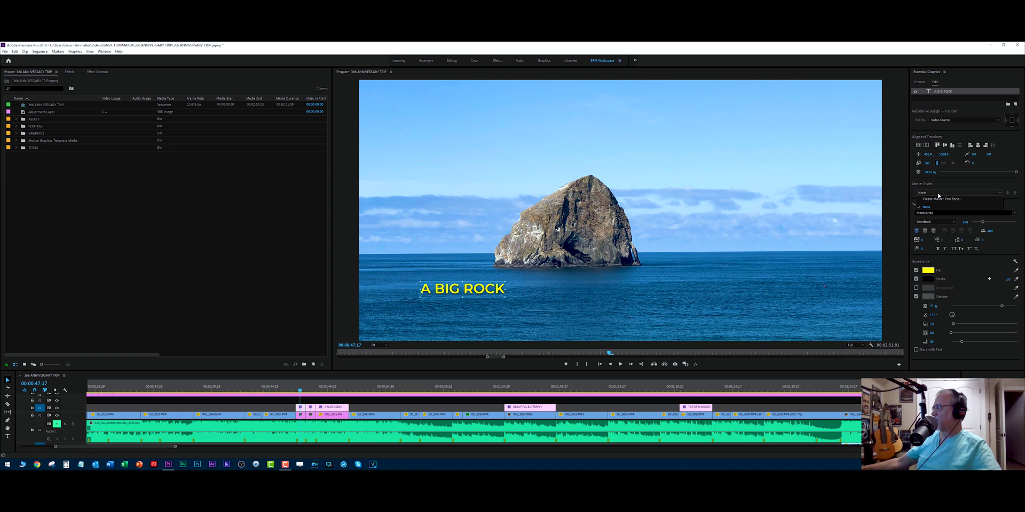
click(941, 199)
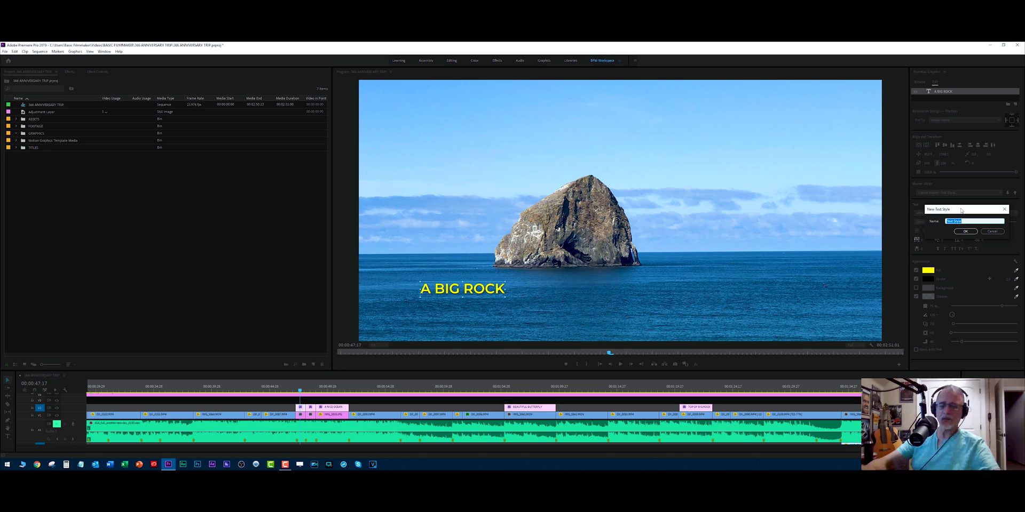
text(YELLOW TREXT)
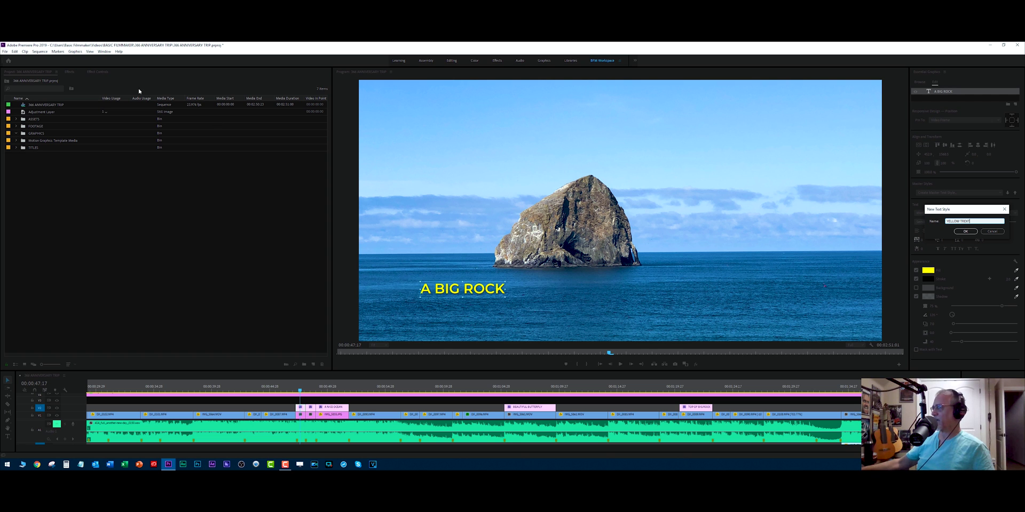
click(965, 232)
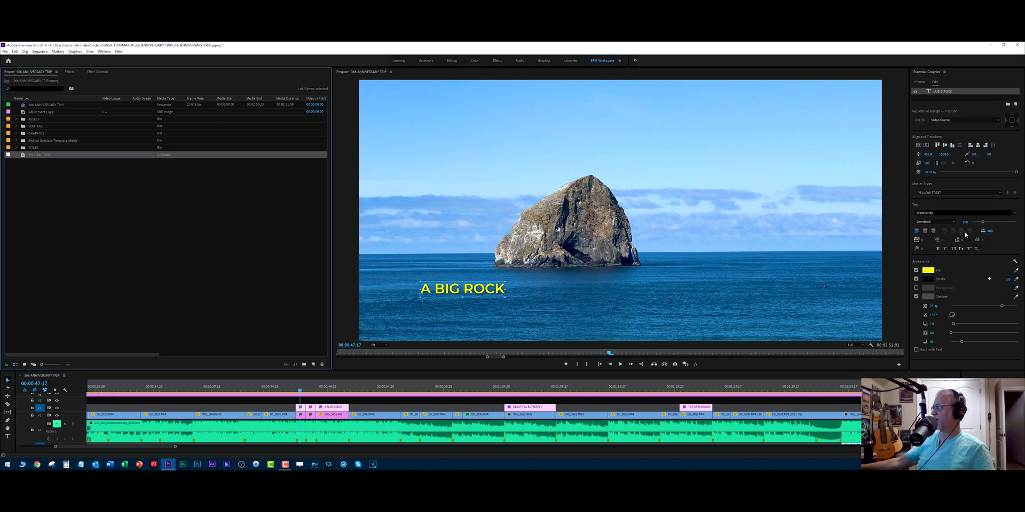
click(939, 204)
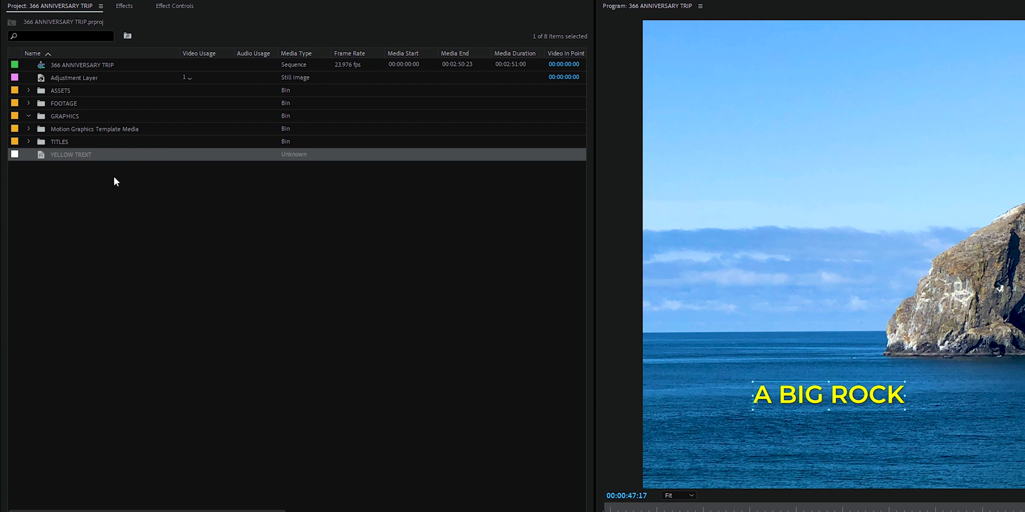
click(54, 155)
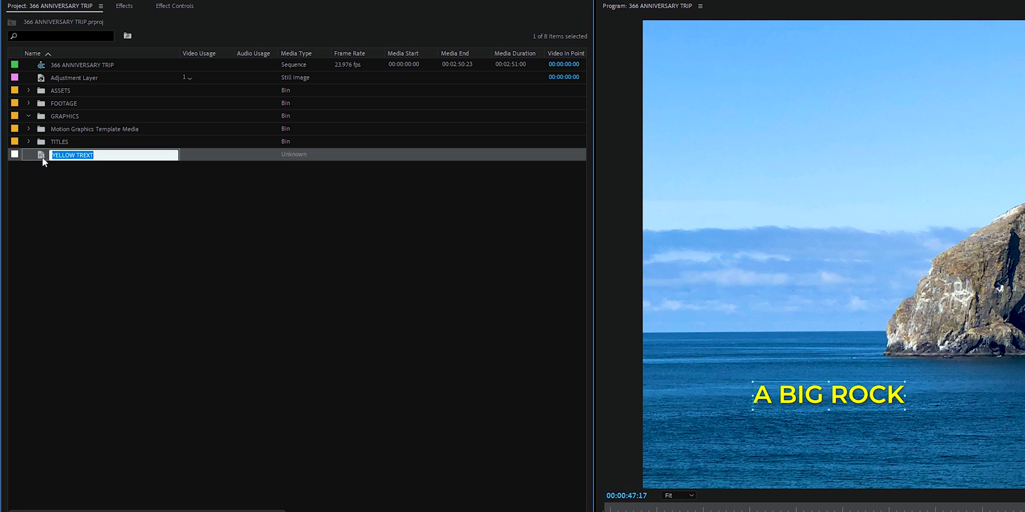
key(Escape)
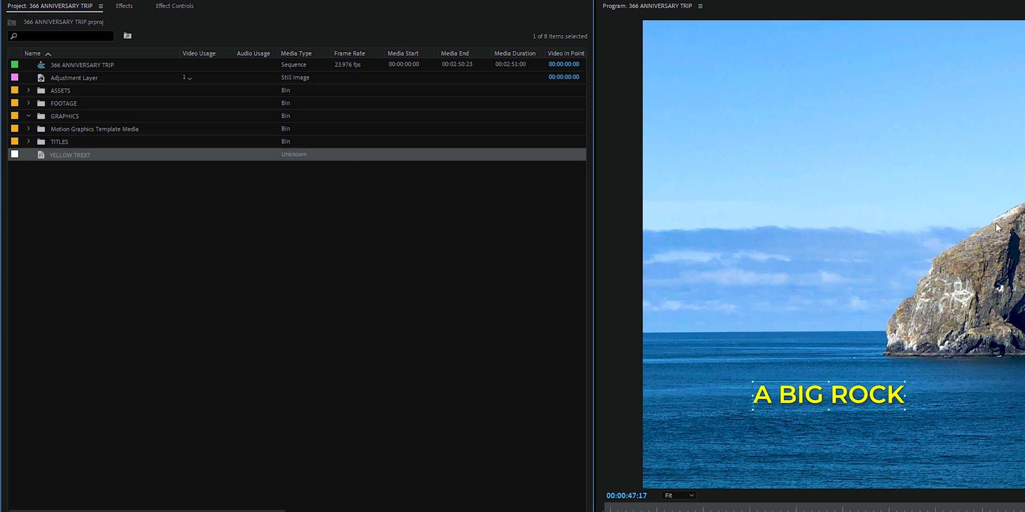
click(111, 229)
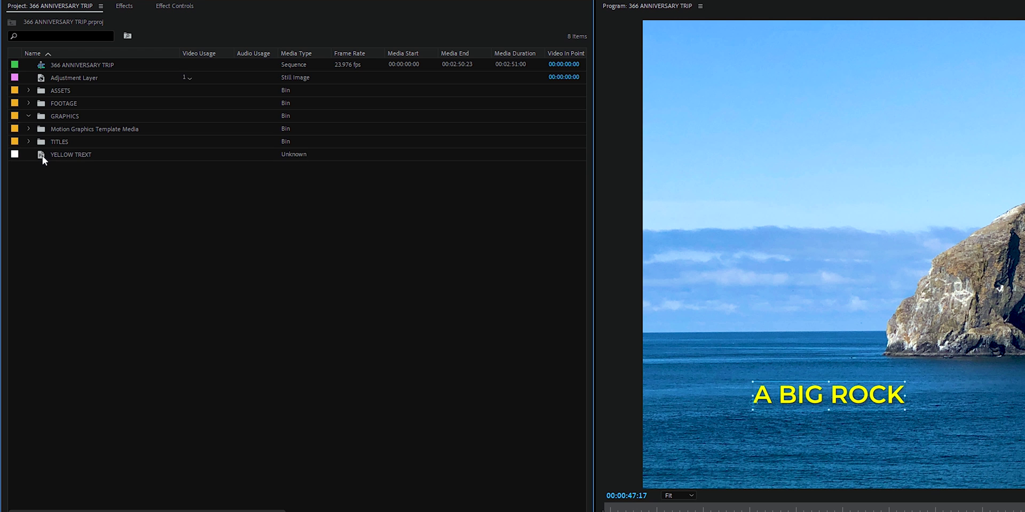
click(43, 156)
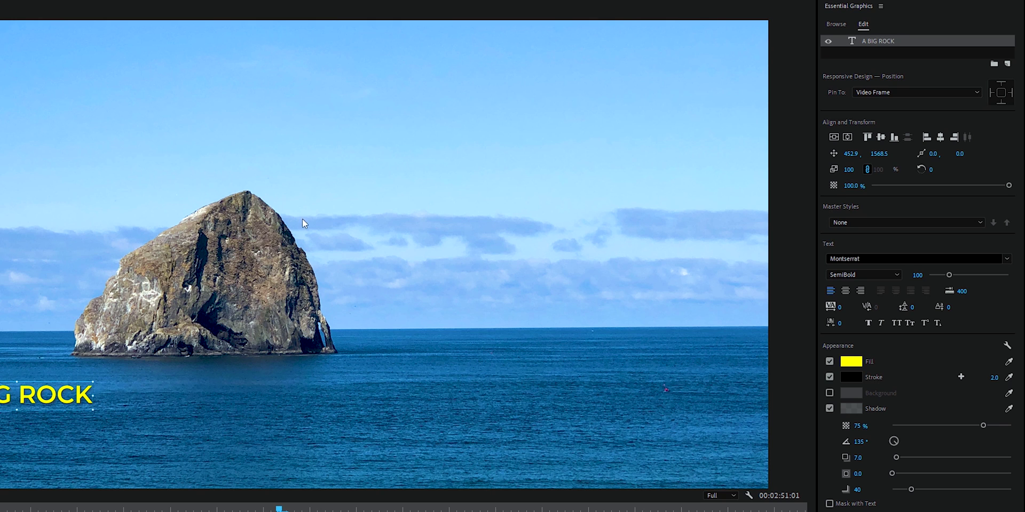
click(866, 222)
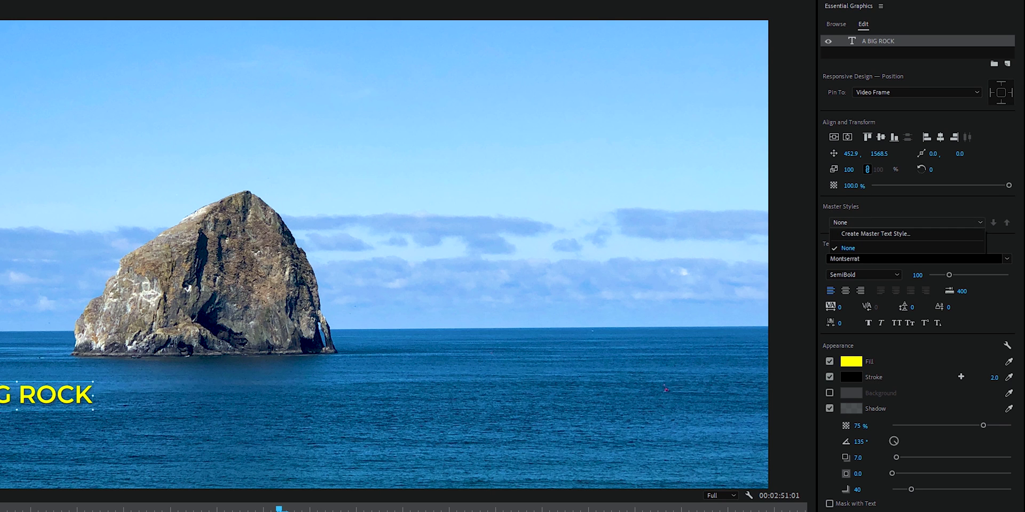
key(Escape)
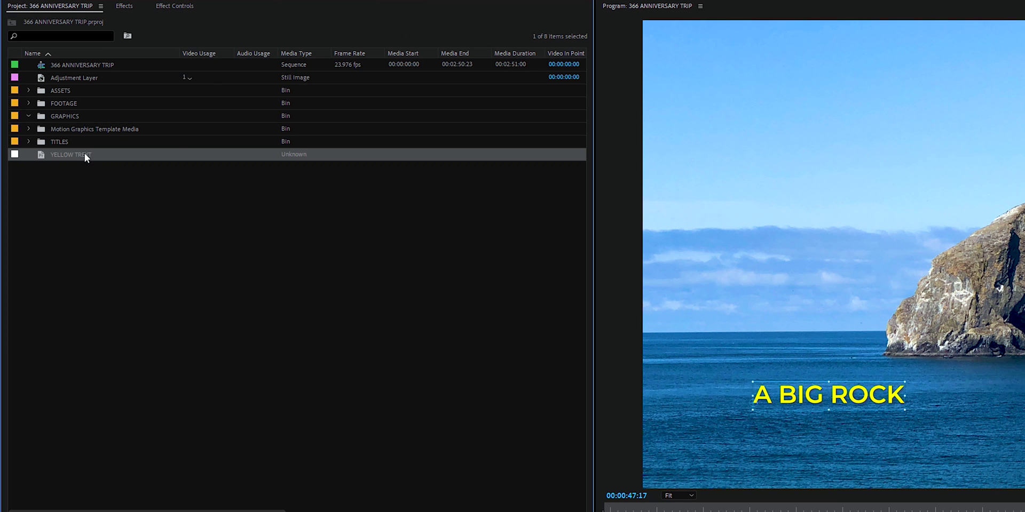
click(85, 154)
key(Escape)
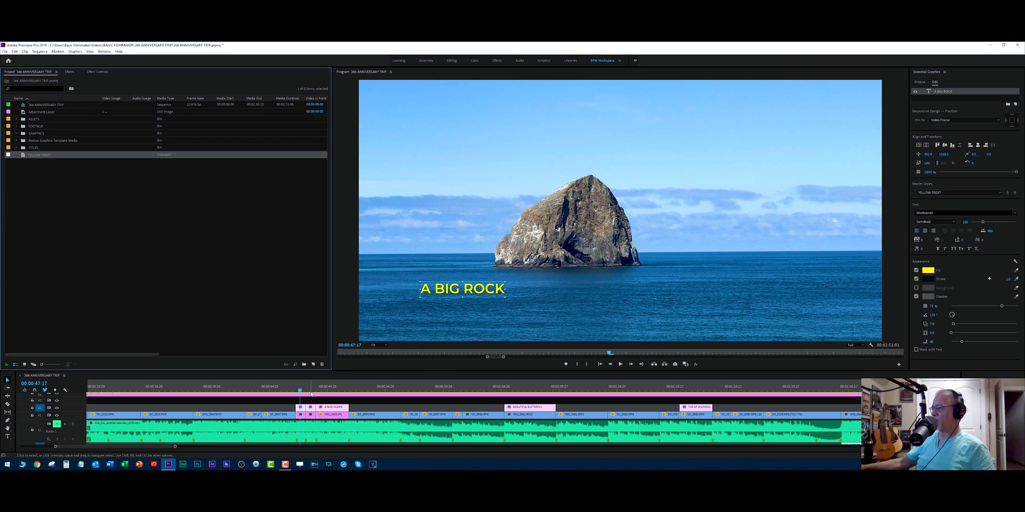
- Select the V2 title clips and drag the YELLOW TREXT style onto the A NICE OCEAN title
click(321, 389)
click(331, 389)
drag(293, 397, 728, 414)
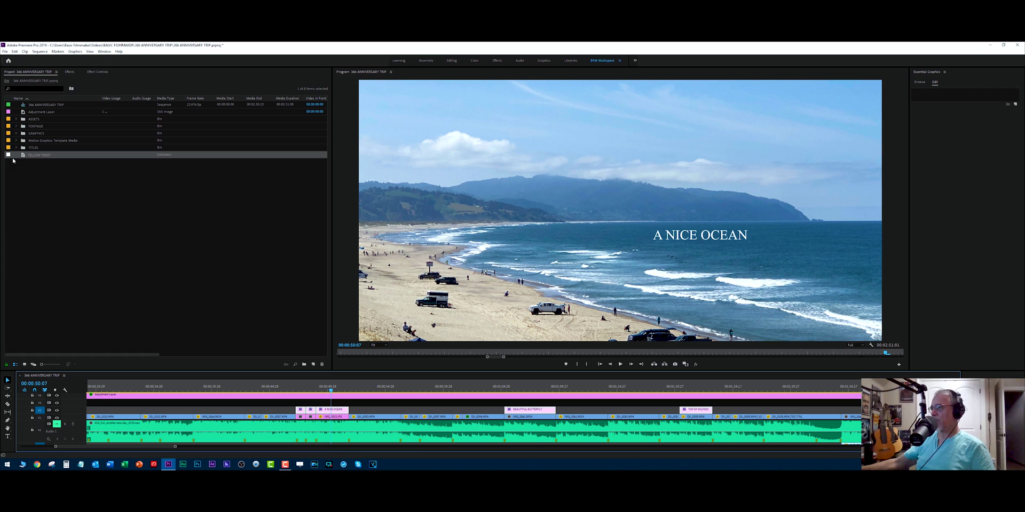
drag(25, 158, 326, 411)
- Review all five titles, A BIG ROCK through TOP OF BIG ROCK, for matching yellow Montserrat type
click(298, 389)
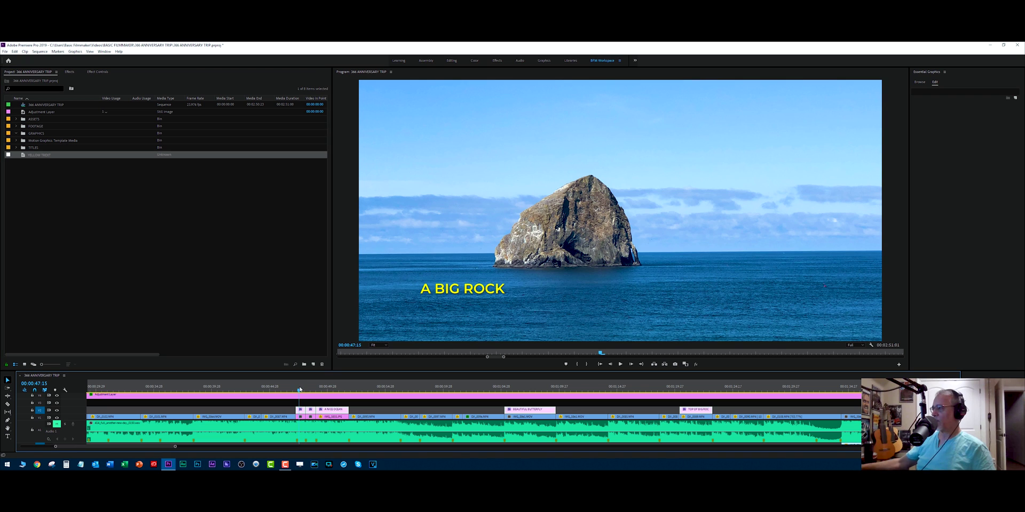
click(310, 390)
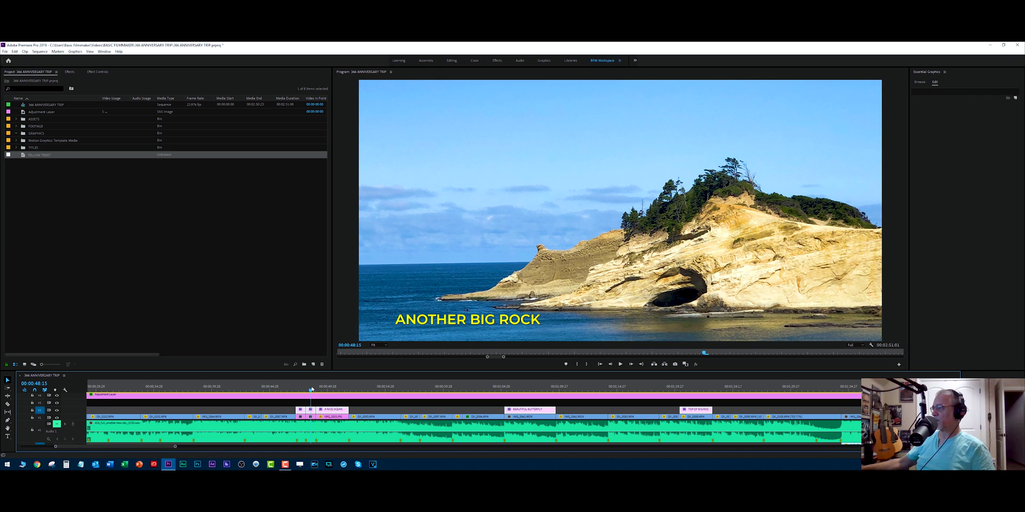
click(330, 389)
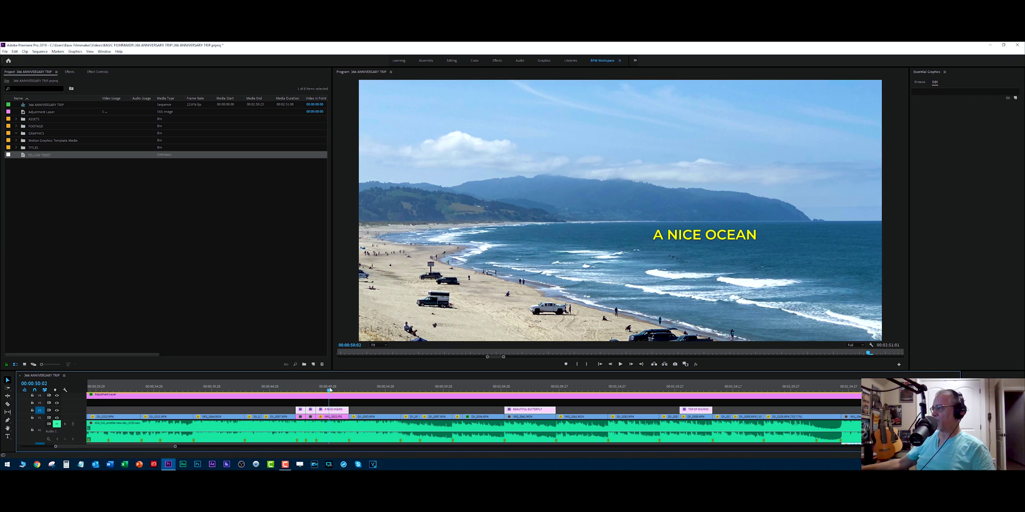
click(517, 388)
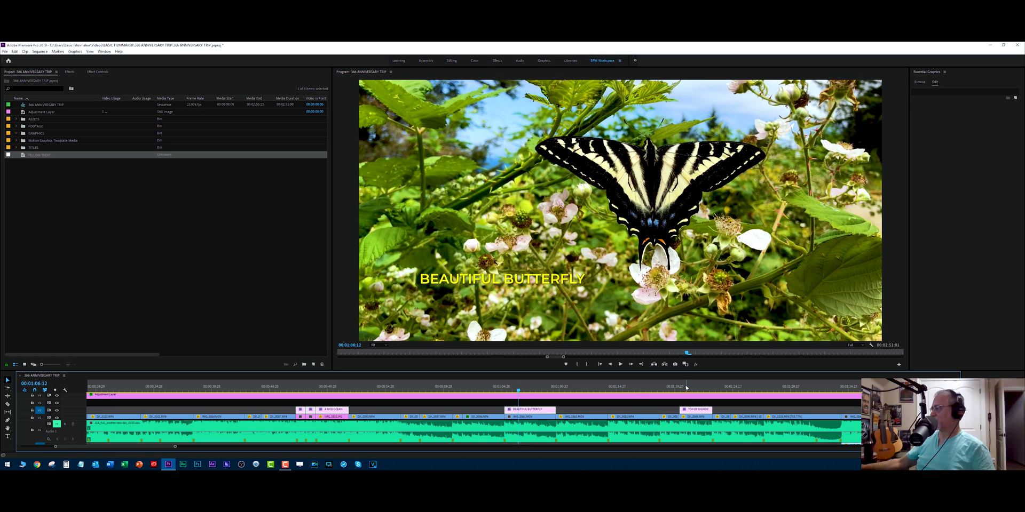
click(688, 388)
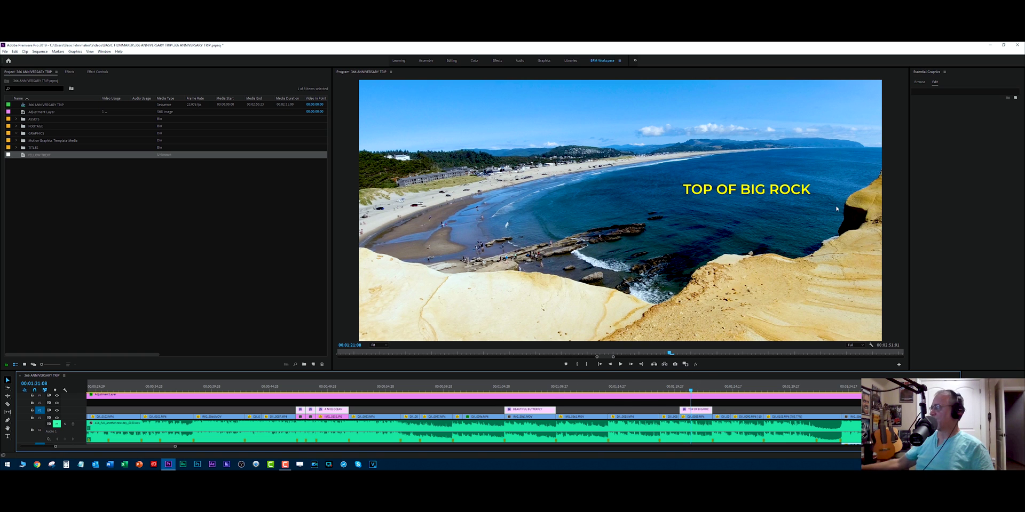
click(706, 412)
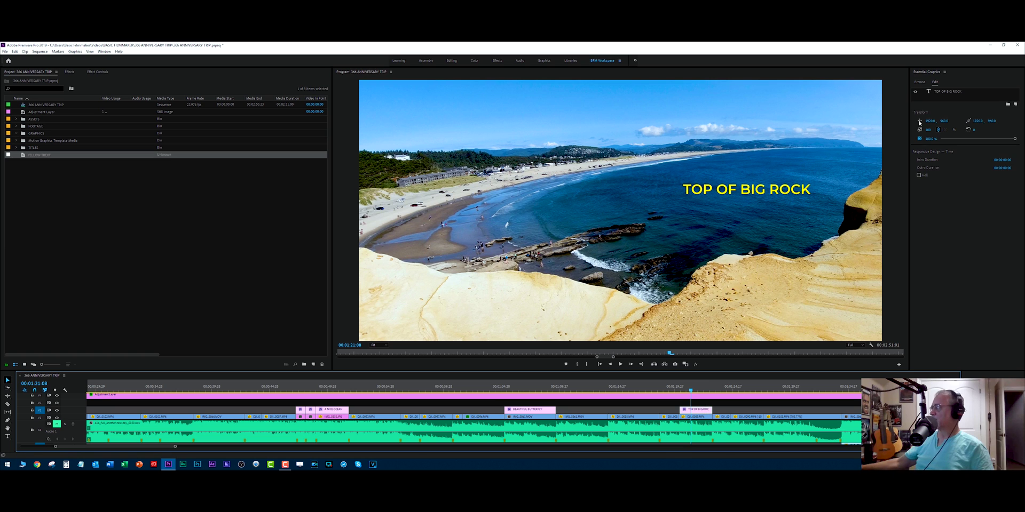
click(939, 93)
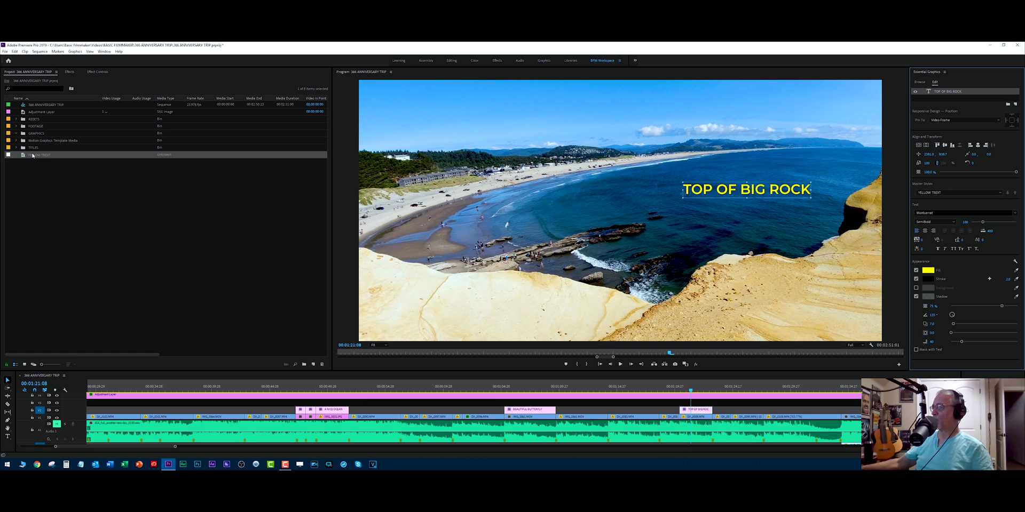
click(332, 388)
click(313, 389)
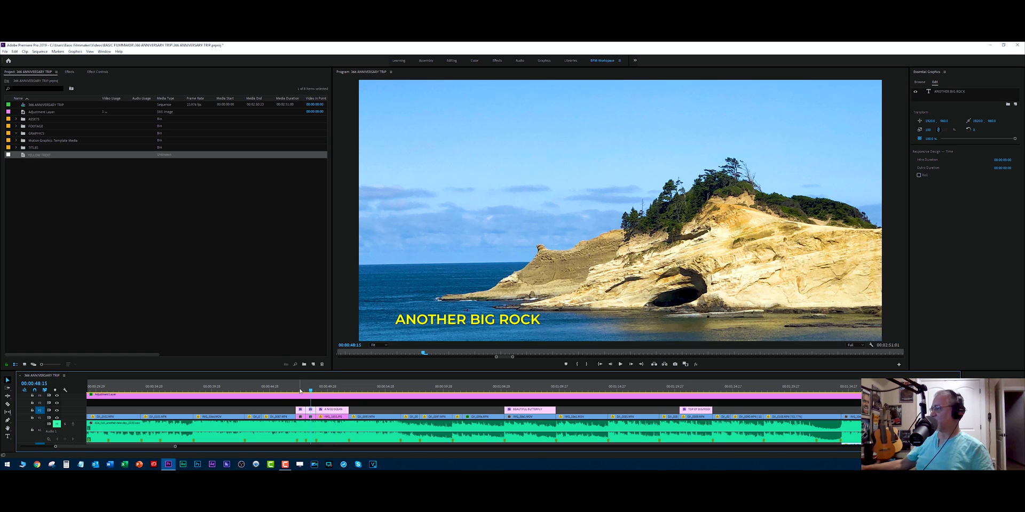
click(300, 389)
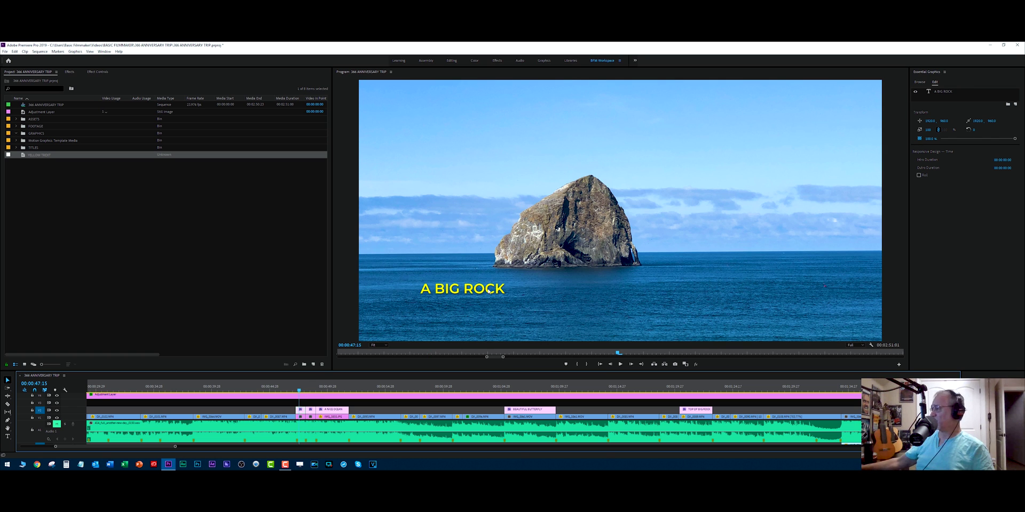
click(337, 388)
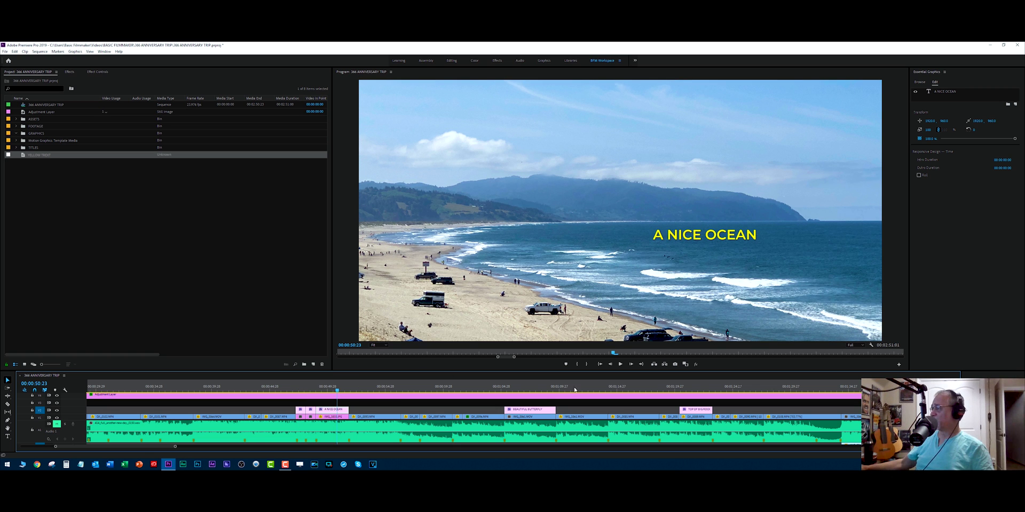
click(534, 389)
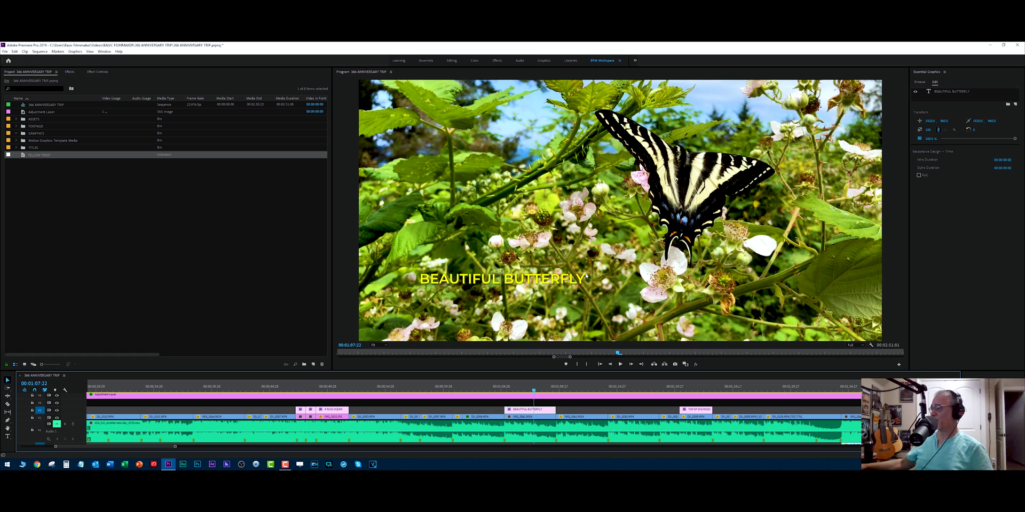
click(452, 411)
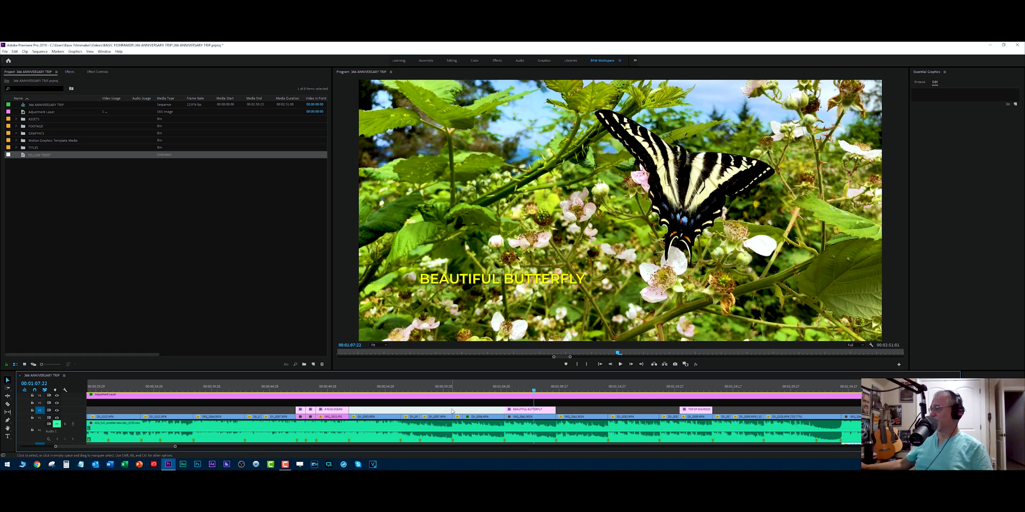